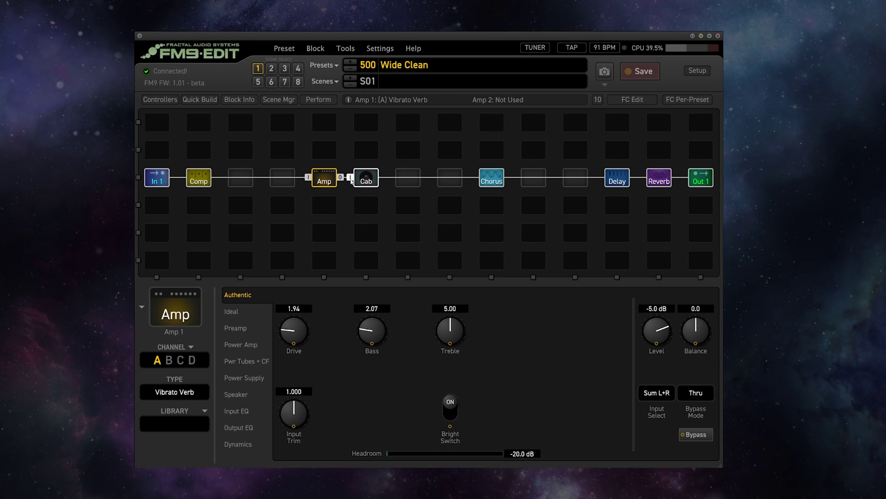
# Inspect the Classic Cruncher Drive block, then its Amp block on 59 Bassguy Jumped
pyautogui.click(240, 180)
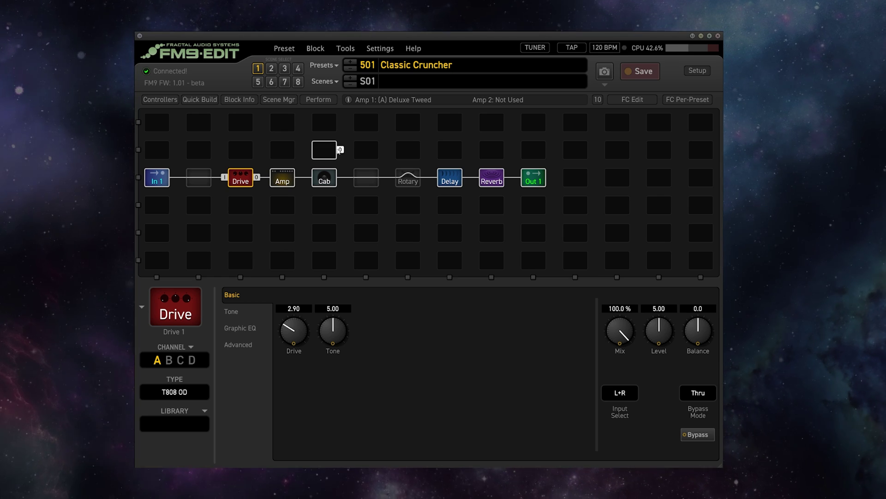
pyautogui.click(285, 182)
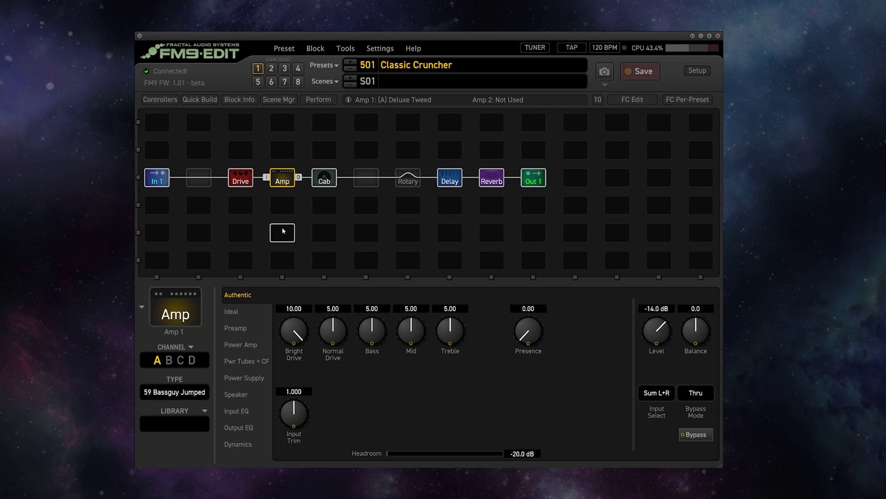
pyautogui.click(243, 183)
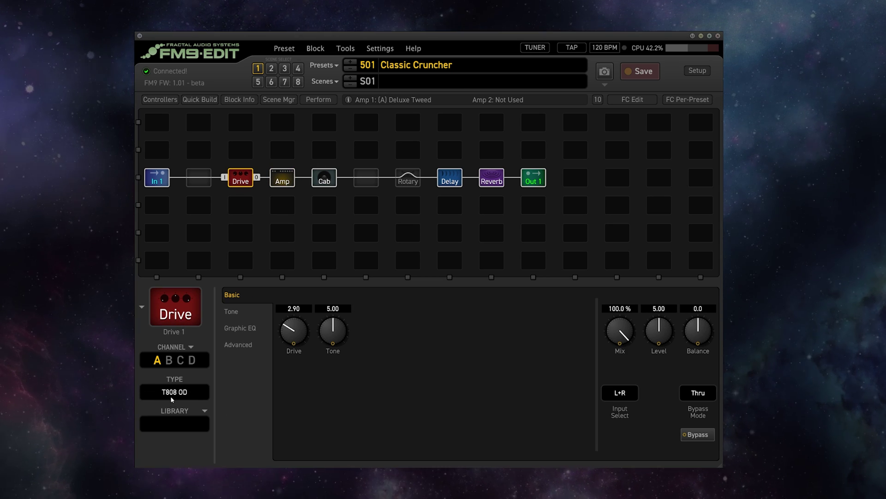
pyautogui.click(286, 181)
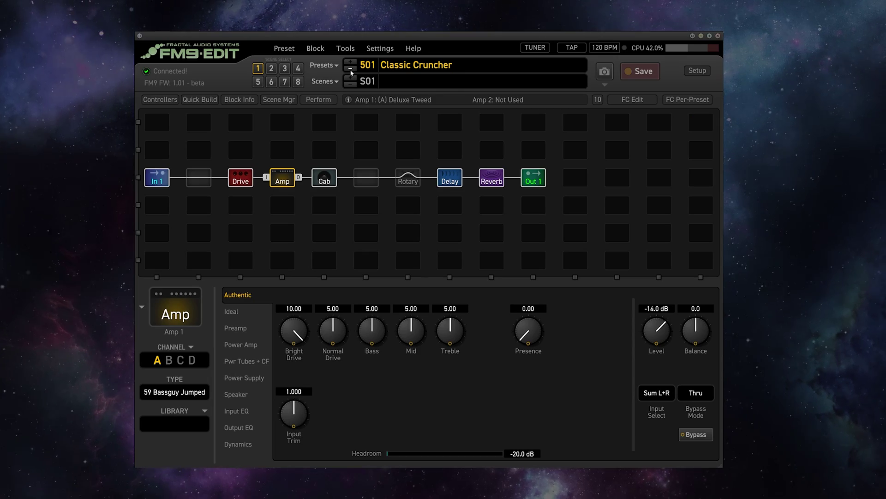
# Load 500 Wide Clean, save a copy into empty slot 502, and rename it 'Clean & Dirty'
pyautogui.click(351, 71)
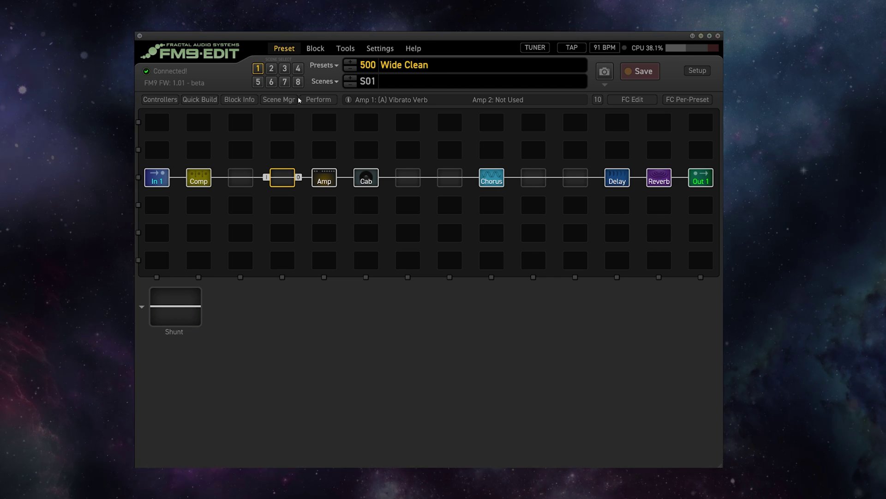
pyautogui.hotkey('ctrl', 'p')
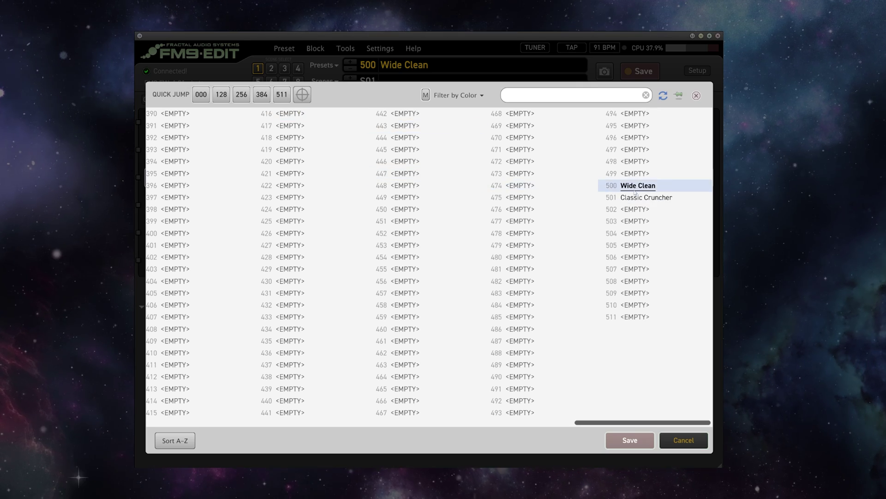
pyautogui.click(635, 211)
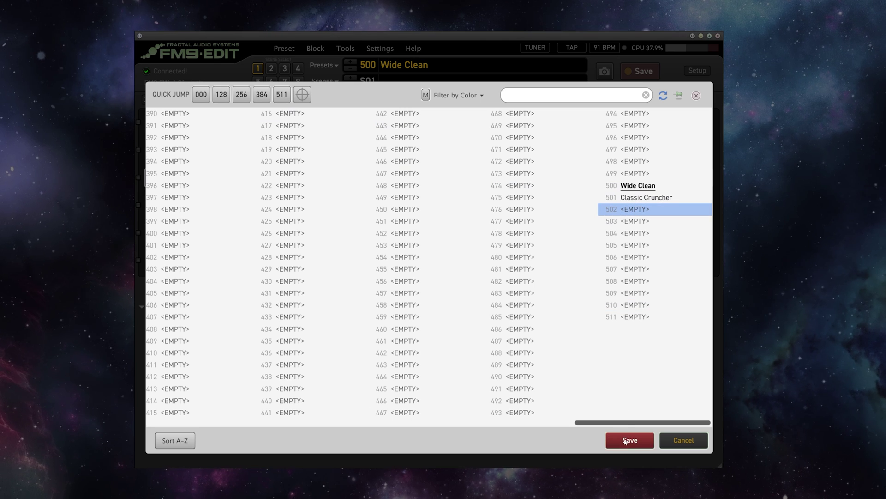
pyautogui.press('Return')
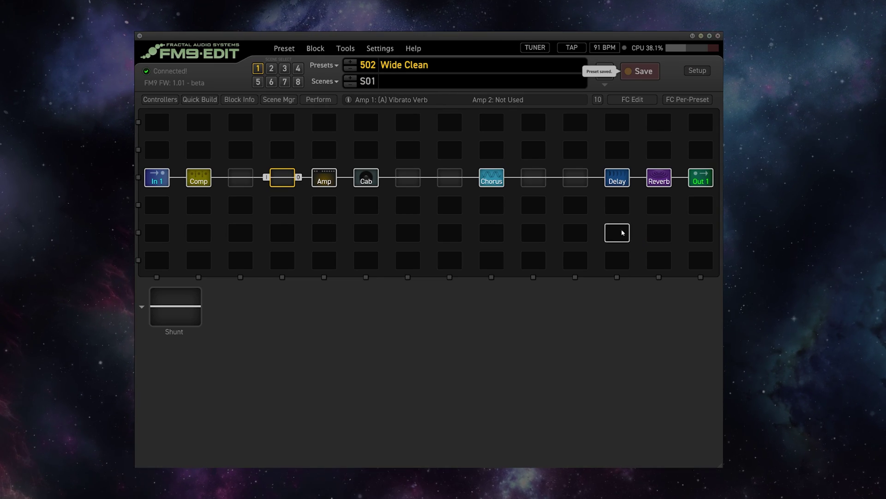
pyautogui.click(448, 66)
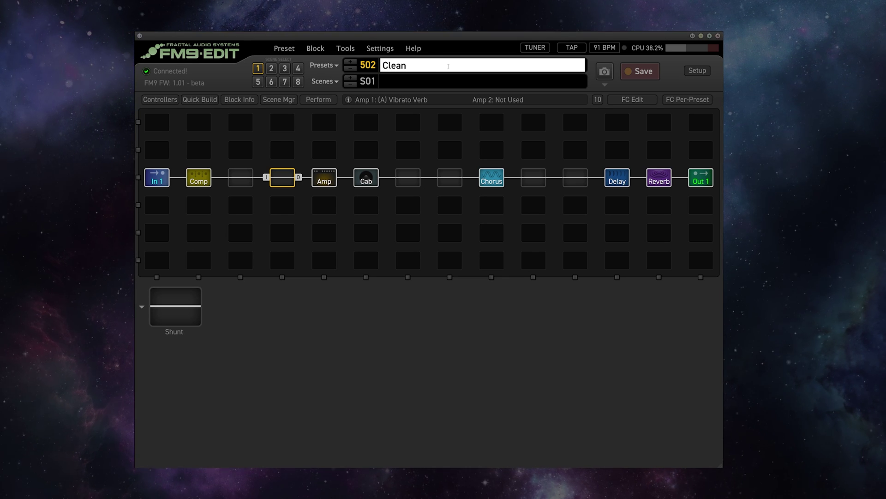
pyautogui.press('Escape')
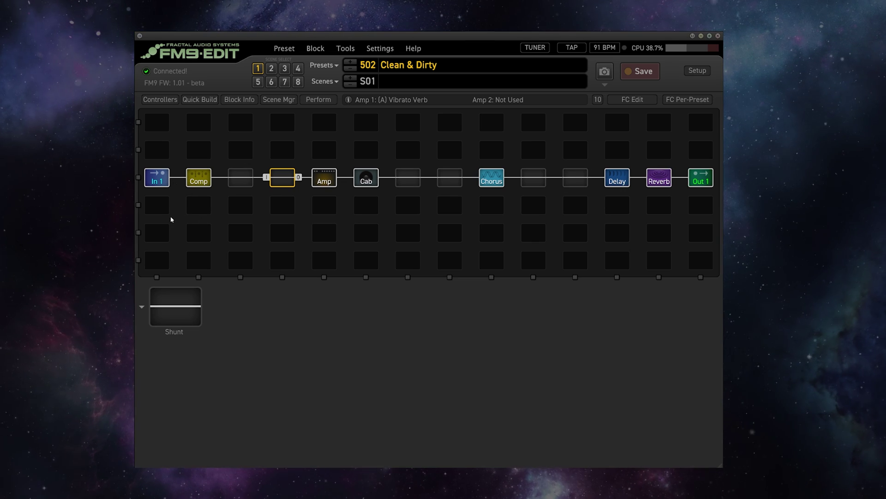
# Load preset 501 Classic Cruncher and review its Drive, Amp, Cab, Rotary, Delay, Reverb and Output blocks
pyautogui.click(332, 67)
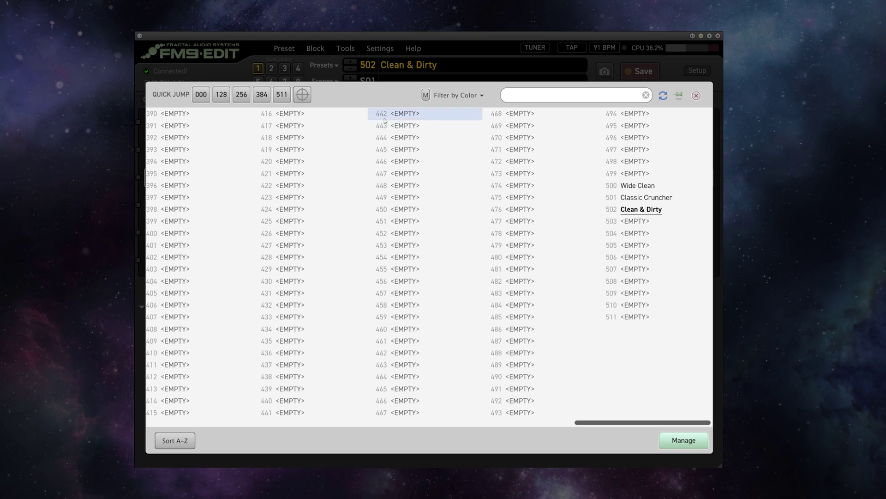
pyautogui.click(623, 263)
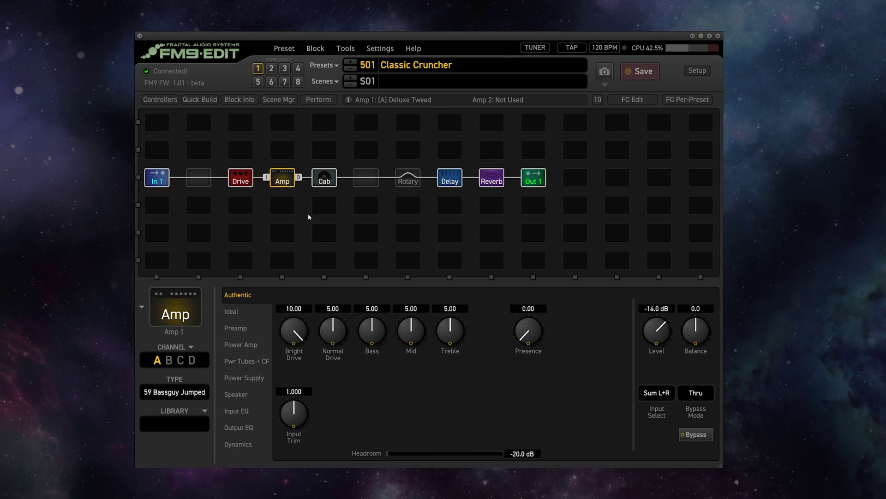
pyautogui.click(241, 181)
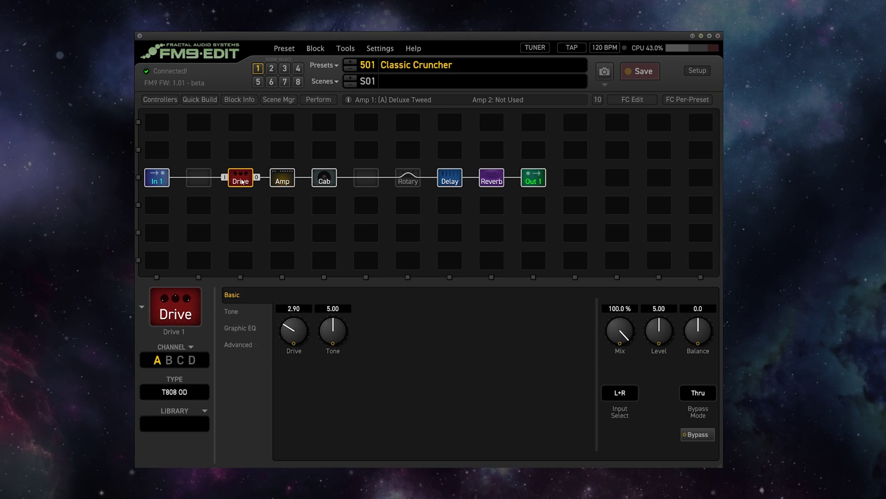
pyautogui.click(285, 177)
pyautogui.click(329, 181)
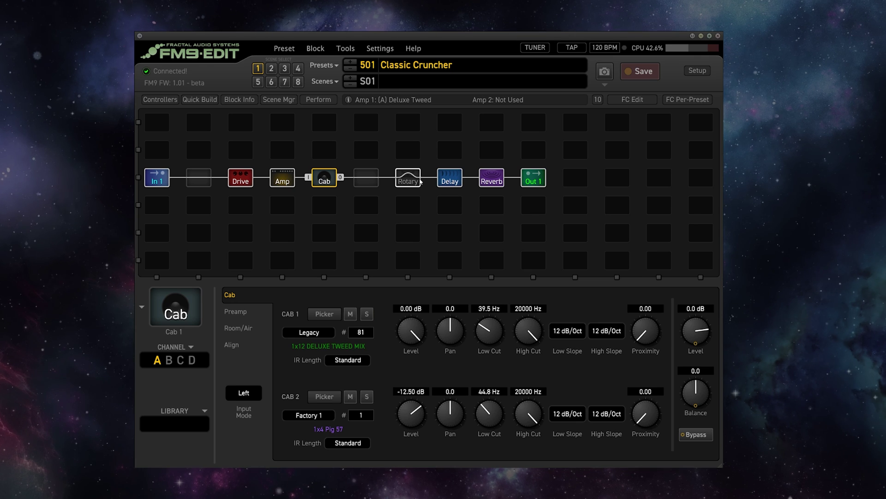
pyautogui.click(418, 180)
pyautogui.click(450, 179)
pyautogui.click(492, 180)
pyautogui.click(533, 179)
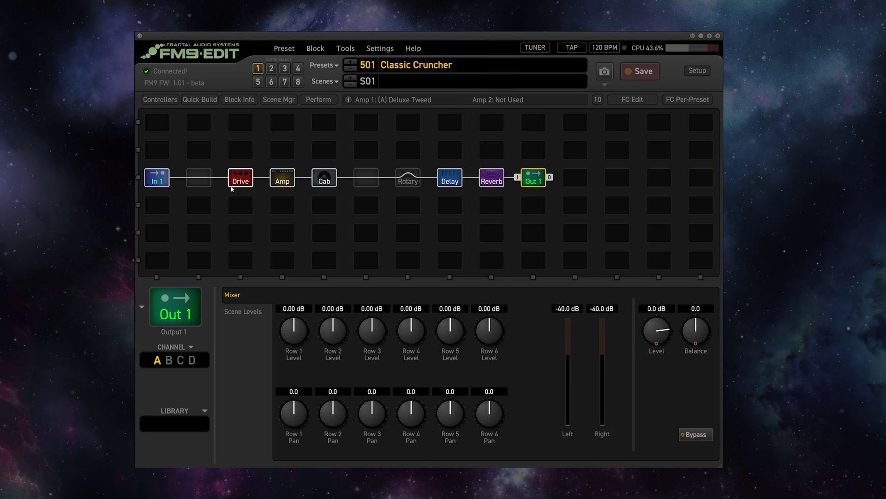
# Recheck the Drive, Amp and Cab blocks, ending with the Drive block selected for library saving
pyautogui.click(238, 182)
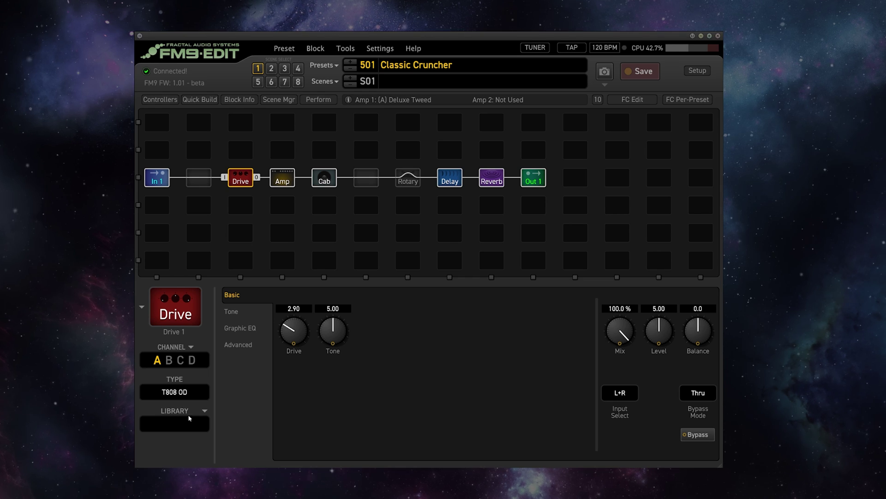
pyautogui.click(290, 183)
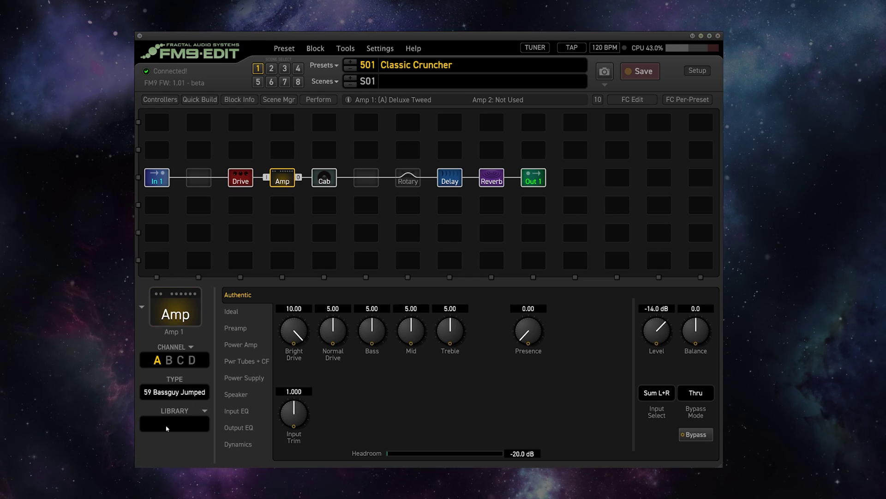
pyautogui.click(333, 179)
pyautogui.click(240, 180)
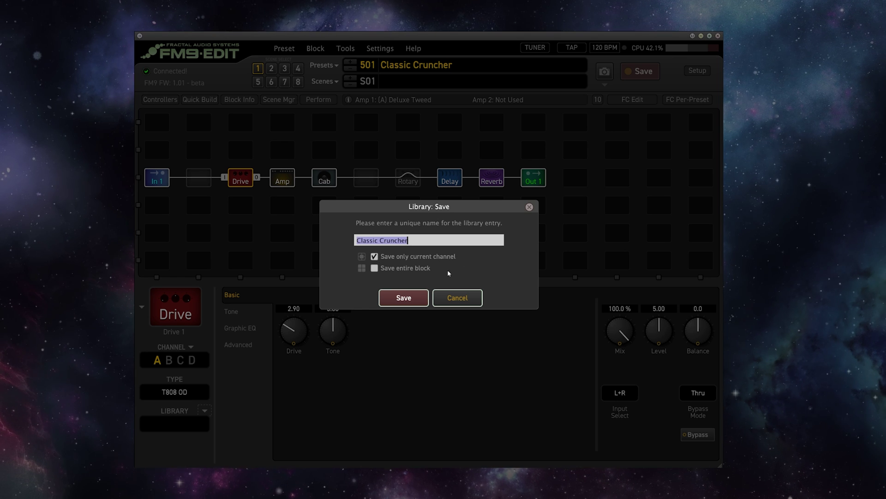
# Save the Drive block to the library as Classic Cruncher, current channel only
pyautogui.click(374, 268)
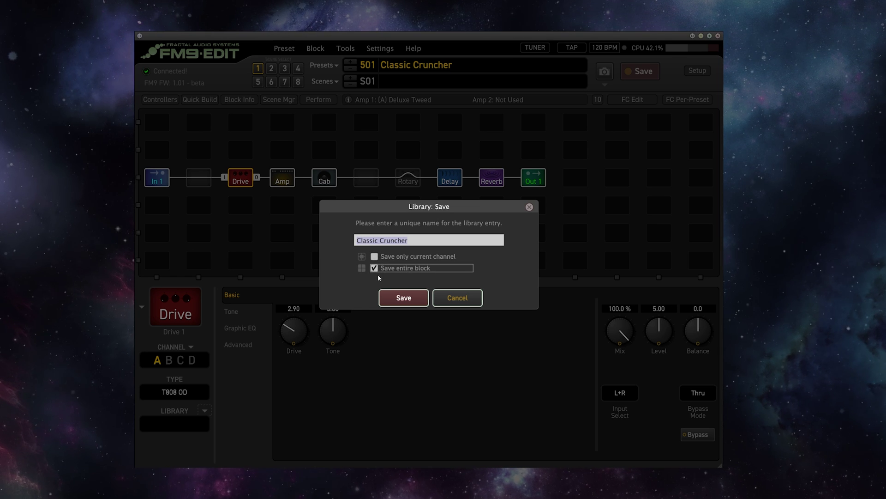
pyautogui.click(374, 257)
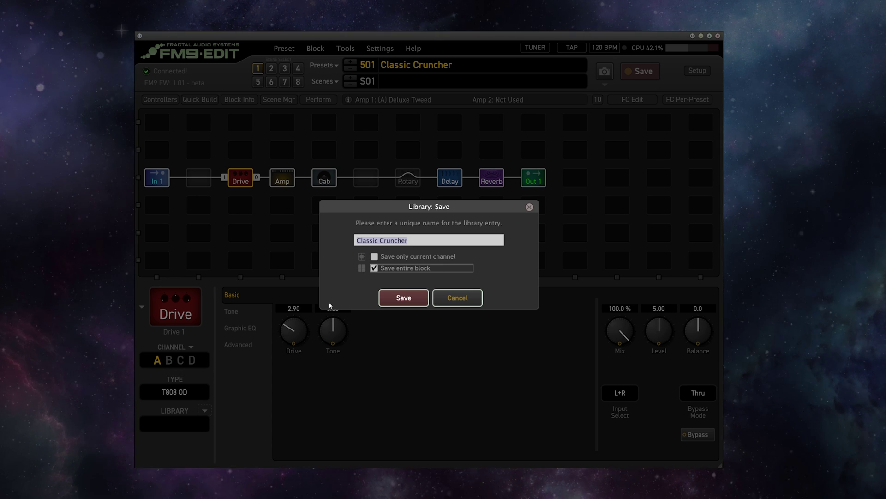
pyautogui.click(374, 257)
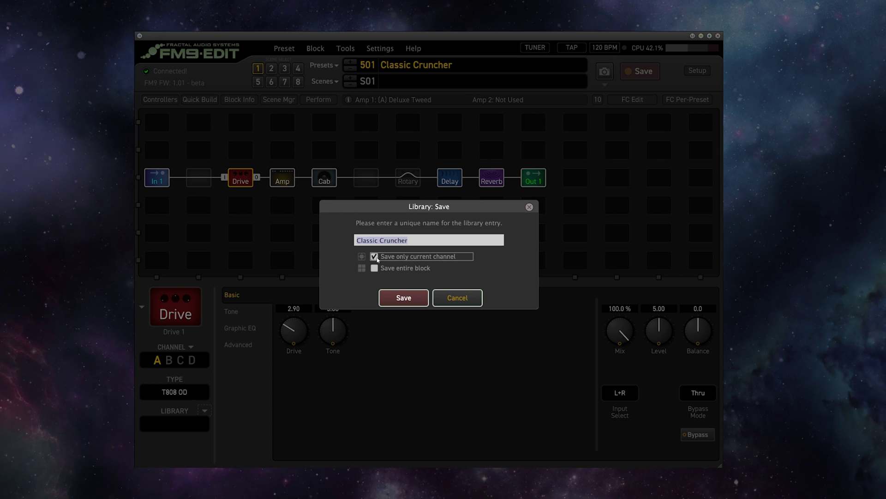
pyautogui.click(403, 297)
# Save the Amp block to the library as Classic Cruncher, current channel only
pyautogui.click(283, 178)
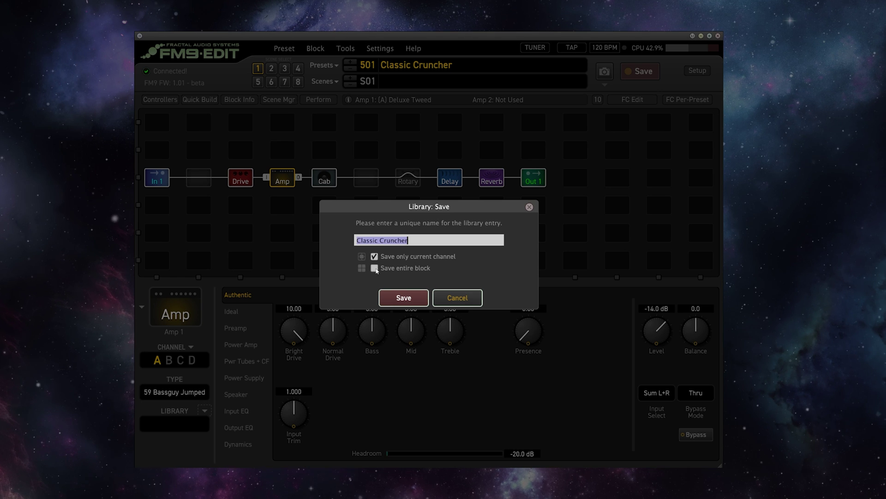
pyautogui.click(375, 269)
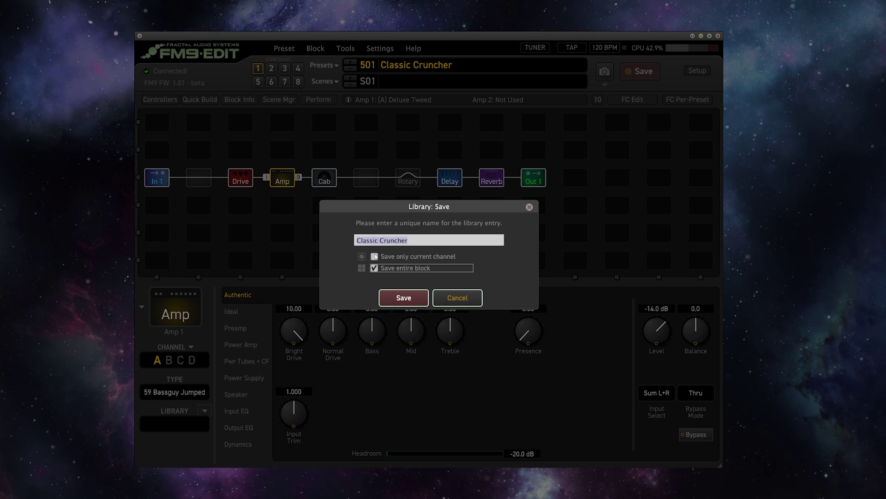
pyautogui.click(375, 257)
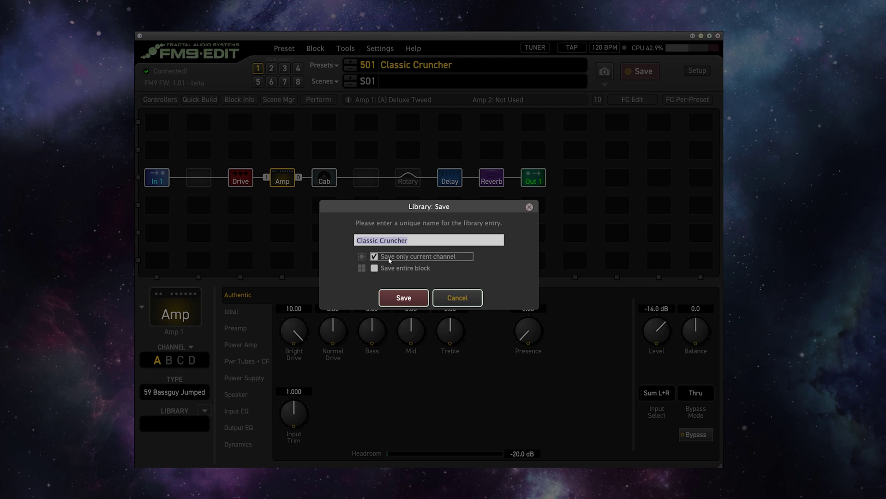
pyautogui.click(403, 298)
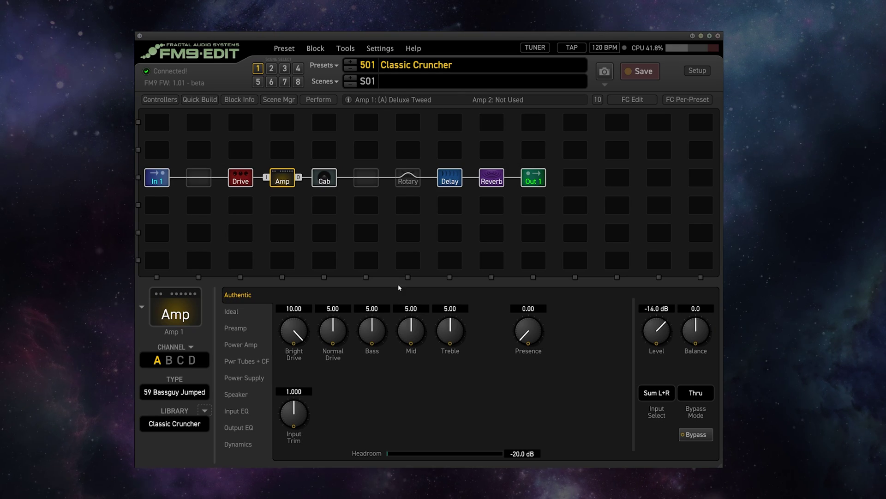
# Save the Cab block, then the entire Rotary block, to the library as Classic Cruncher
pyautogui.click(321, 186)
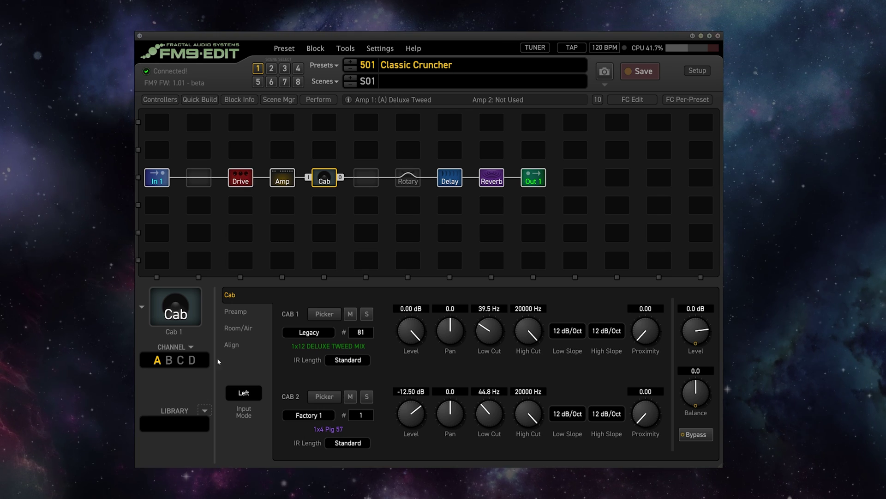
pyautogui.click(205, 410)
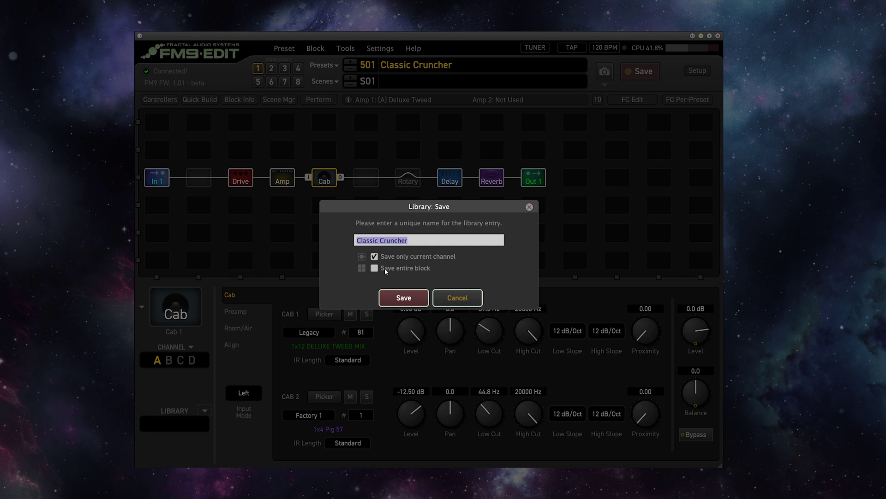
pyautogui.click(403, 296)
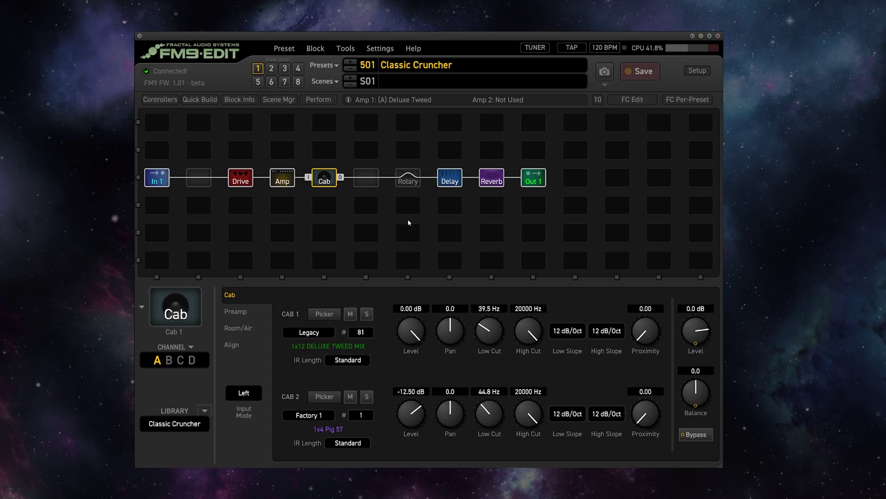
pyautogui.click(410, 181)
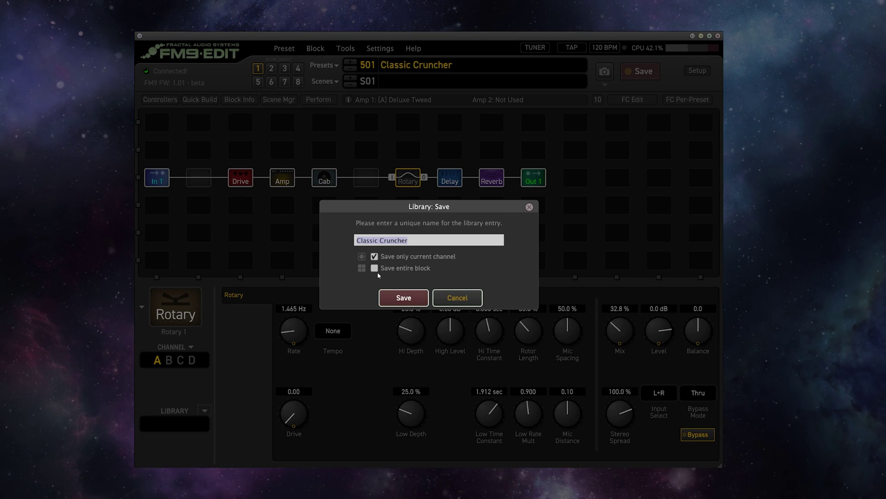
pyautogui.click(376, 270)
pyautogui.click(396, 300)
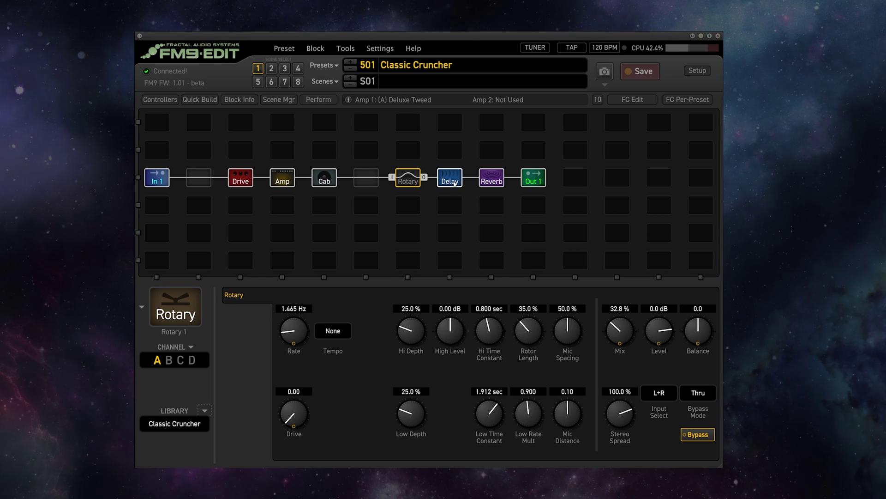
# Save the Delay and Reverb blocks as Classic Cruncher, then recheck the Drive and Amp blocks
pyautogui.click(455, 182)
pyautogui.click(205, 410)
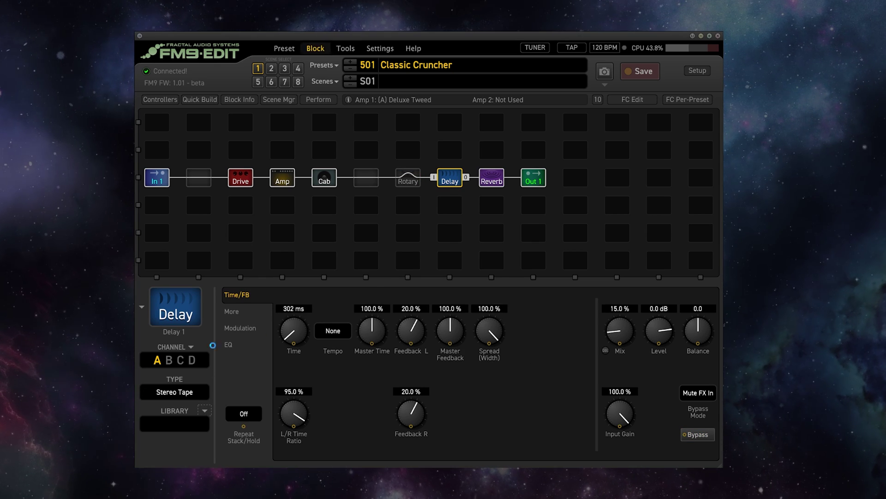
pyautogui.click(212, 347)
pyautogui.click(404, 298)
pyautogui.click(492, 177)
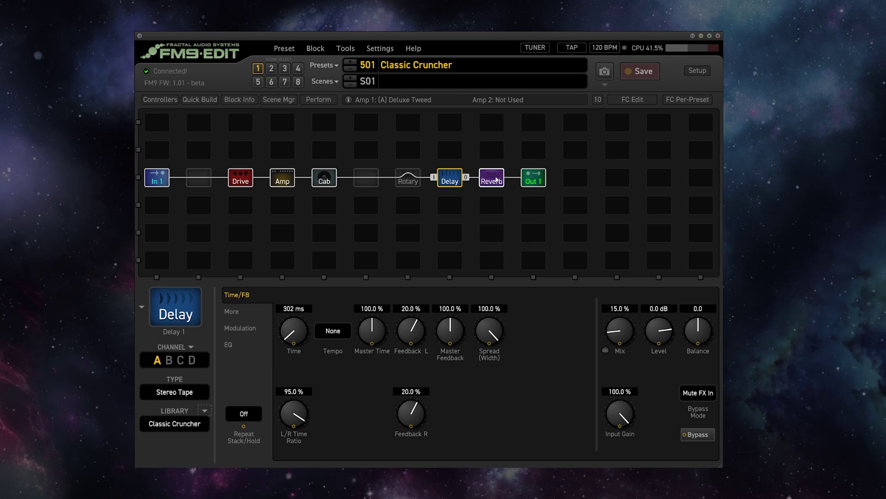
pyautogui.click(204, 410)
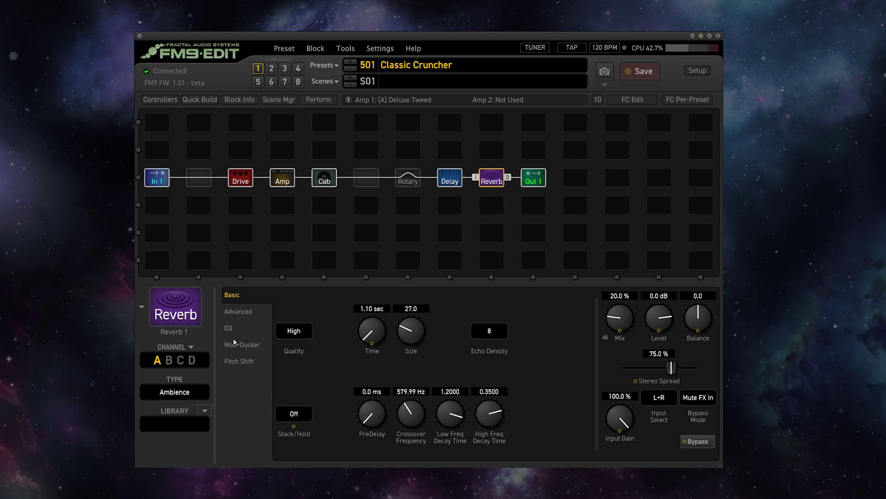
pyautogui.click(212, 346)
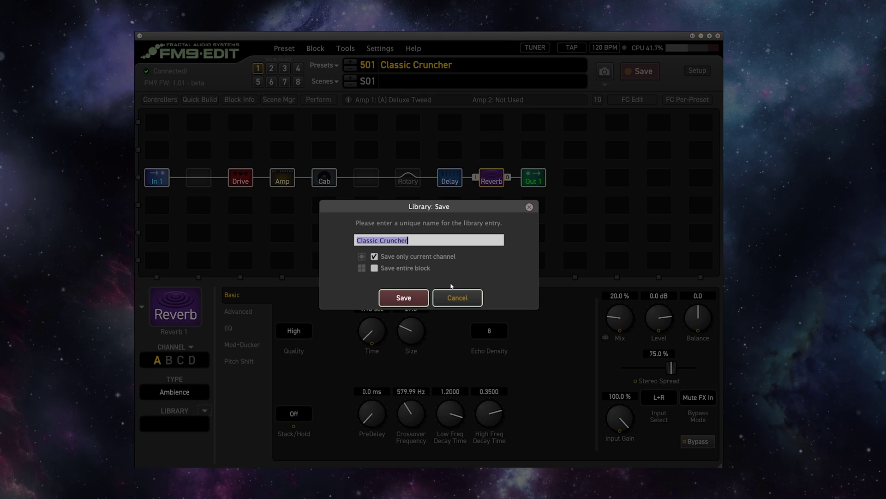
pyautogui.click(416, 298)
pyautogui.click(241, 177)
pyautogui.click(282, 178)
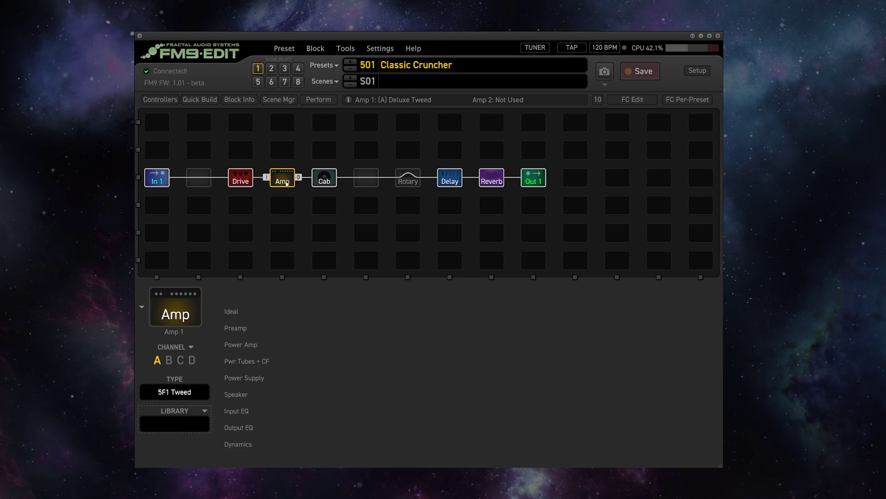
# Review the Classic Cruncher Cab, Rotary, Delay and Reverb block settings
pyautogui.click(324, 178)
pyautogui.click(409, 178)
pyautogui.click(450, 177)
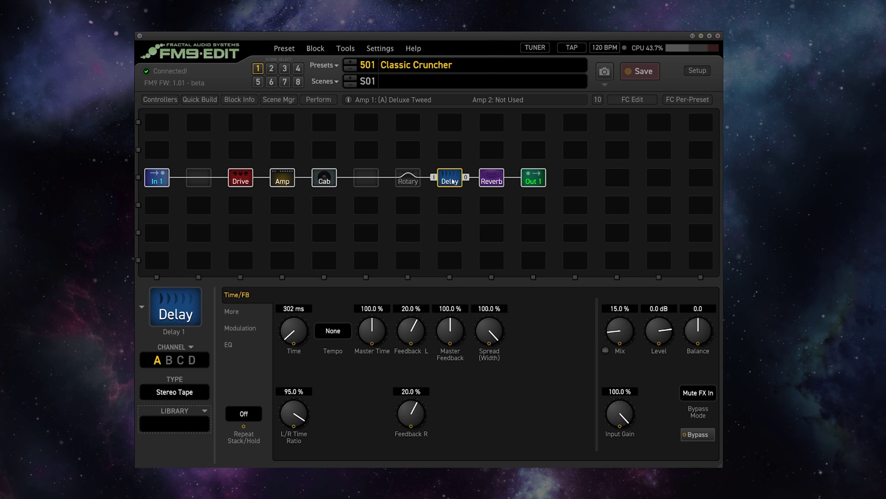
pyautogui.click(492, 178)
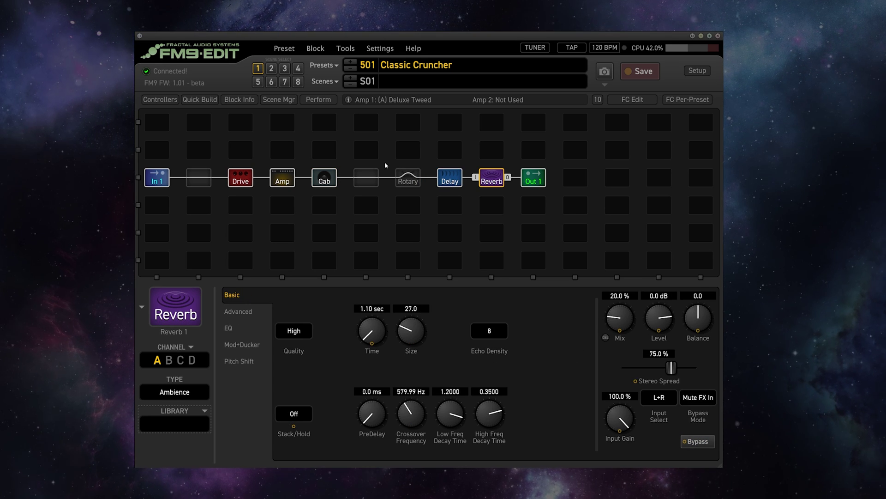
# Load preset 502 Clean & Dirty, name Scene 1 'Clean', and switch to Scene 2
pyautogui.click(349, 63)
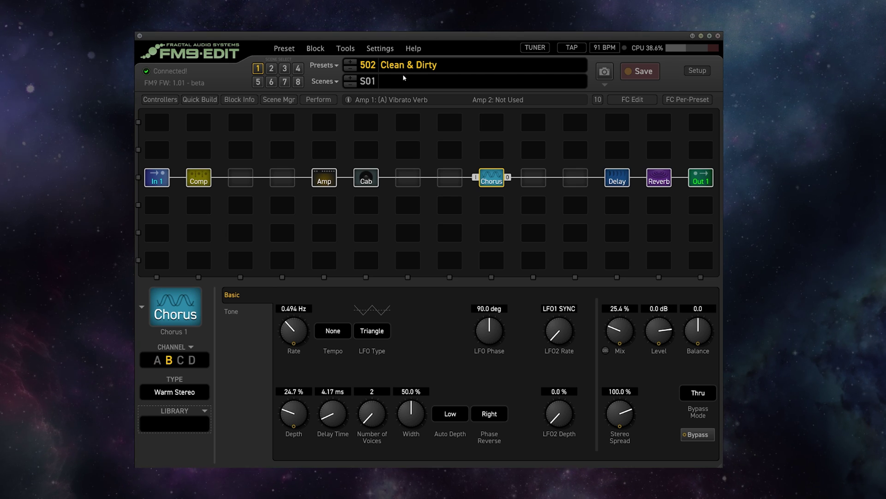
pyautogui.click(426, 144)
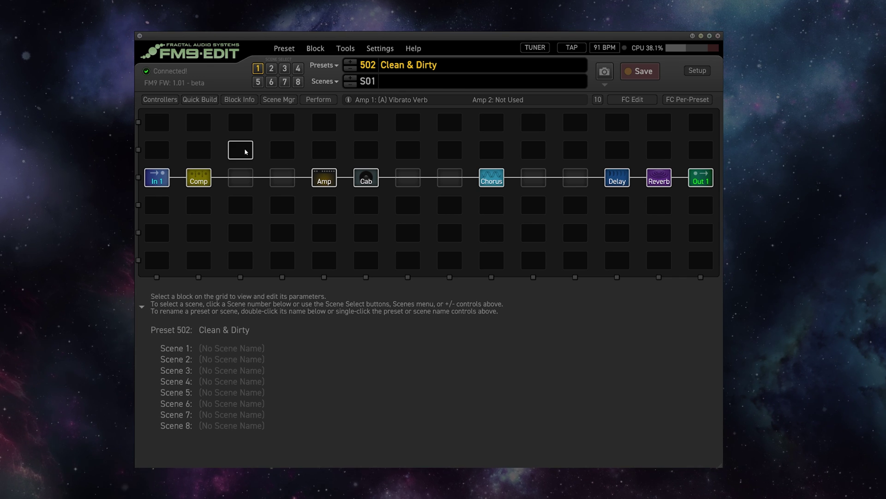
pyautogui.click(413, 85)
pyautogui.write('Clean')
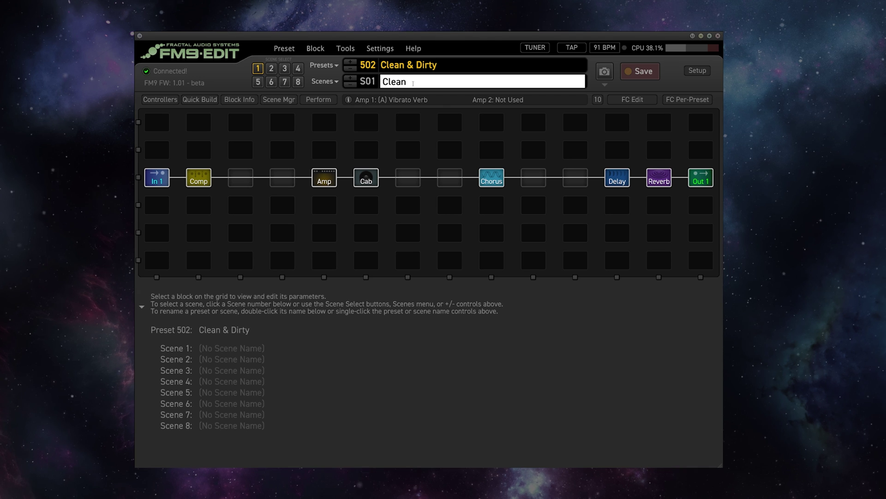
pyautogui.press('Return')
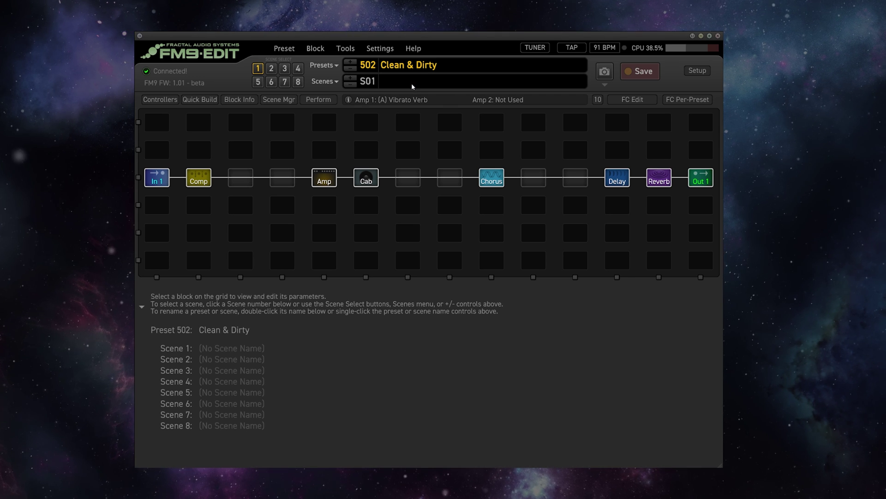
pyautogui.click(350, 79)
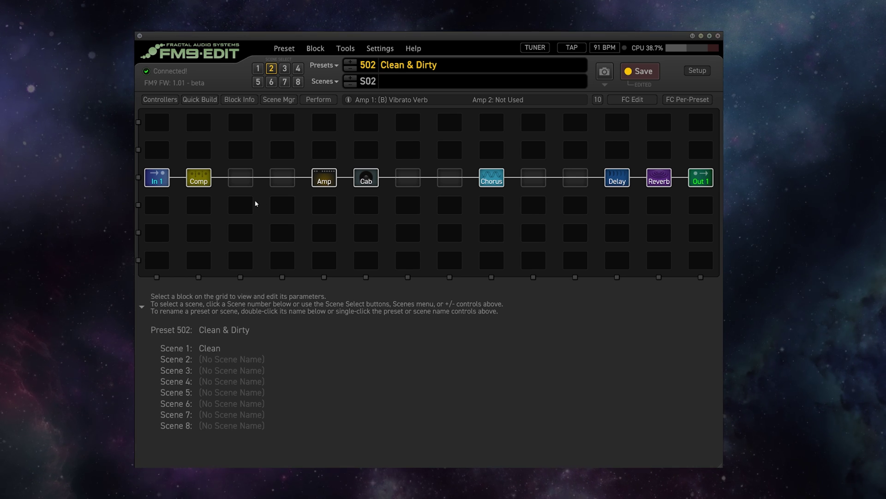
# Bypass the Chorus block in Scene 2 of Clean & Dirty
pyautogui.click(202, 181)
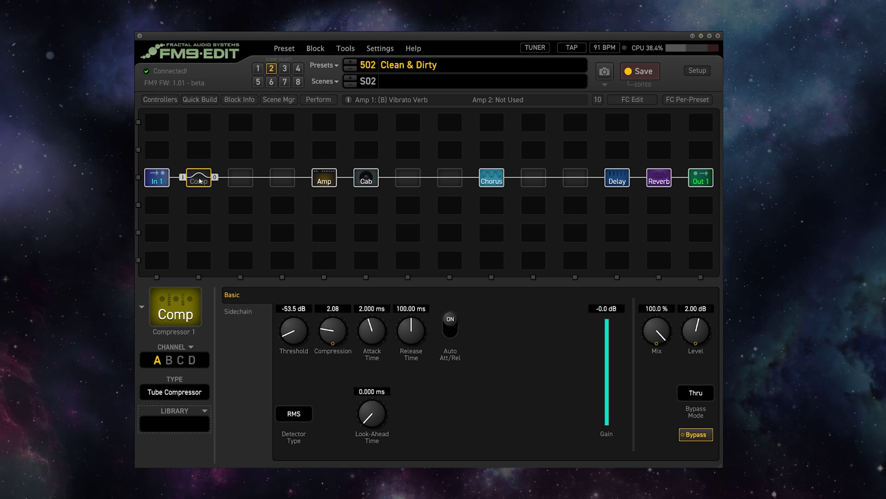
pyautogui.click(497, 182)
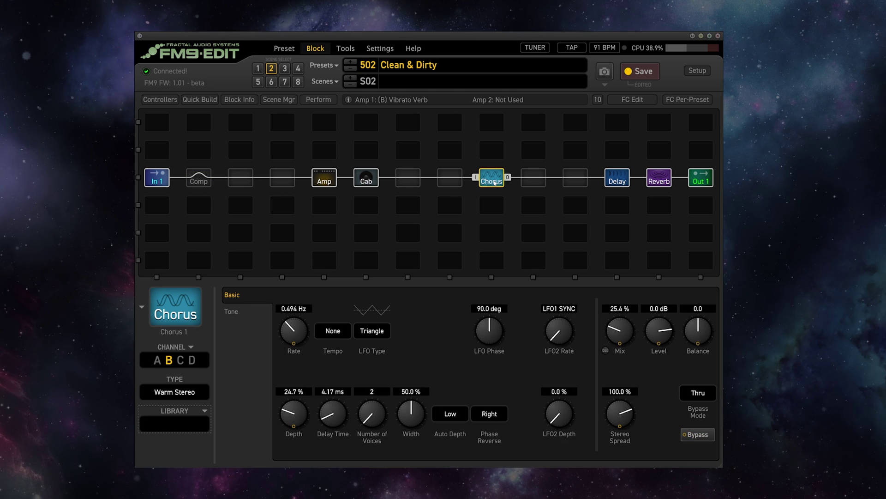
pyautogui.keyDown('ctrl'); pyautogui.click(495, 182); pyautogui.keyUp('ctrl')
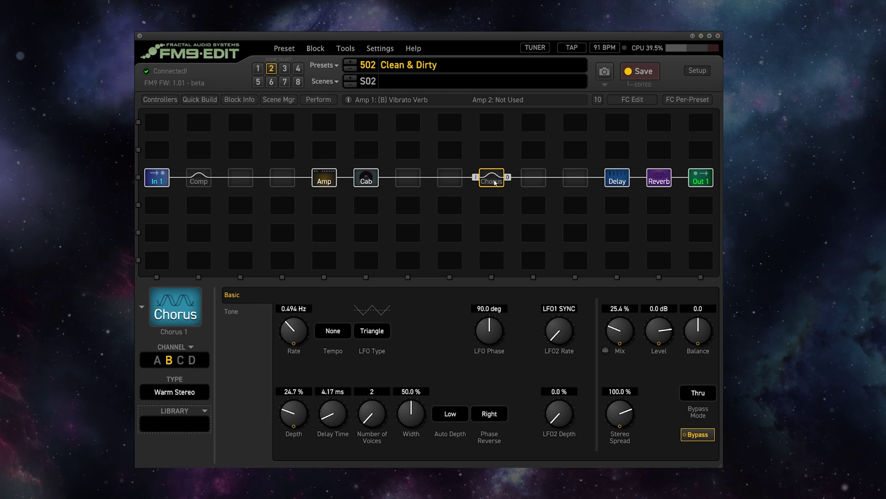
# Review the Amp, Cab, Delay and Reverb blocks, then bring up the Quick Build block collection
pyautogui.click(326, 181)
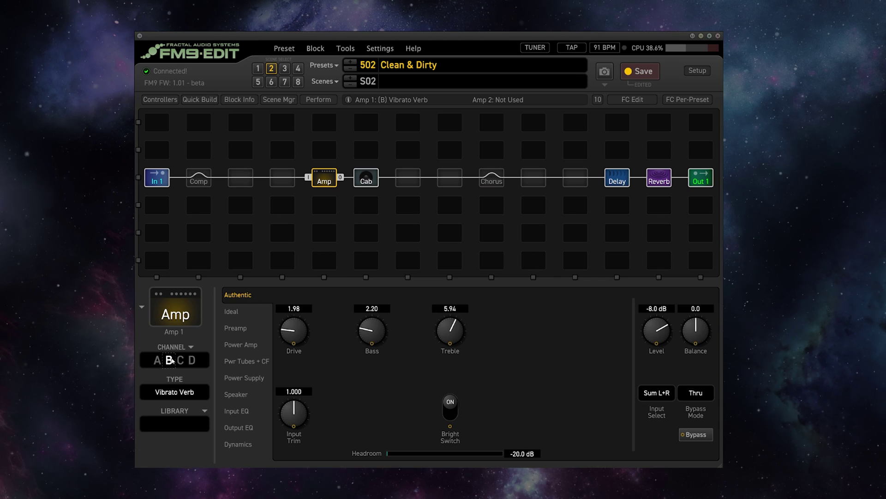
pyautogui.press('Right')
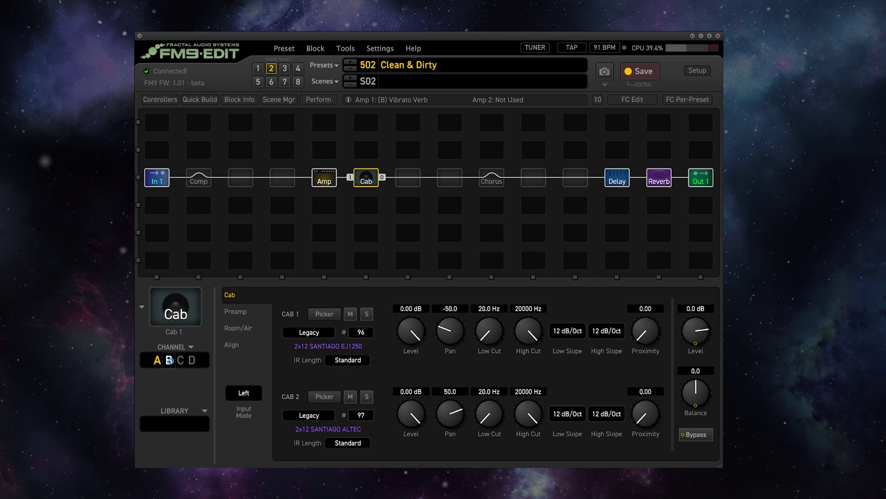
pyautogui.click(616, 181)
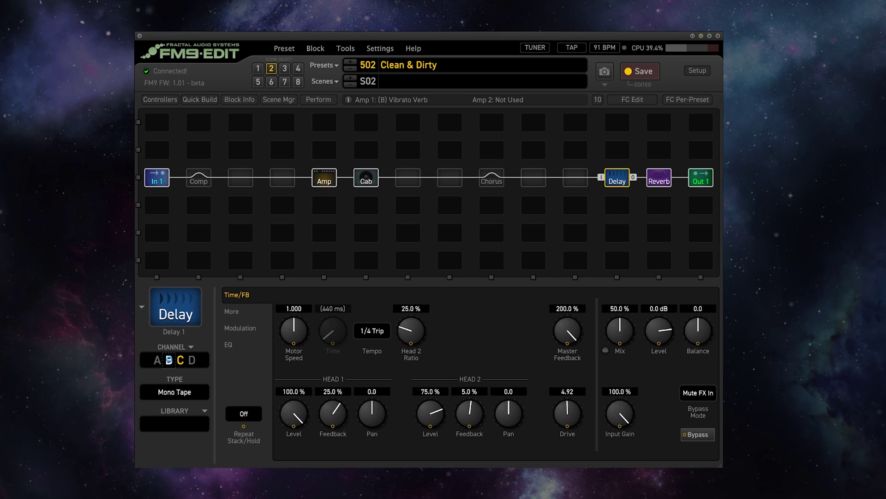
pyautogui.click(667, 181)
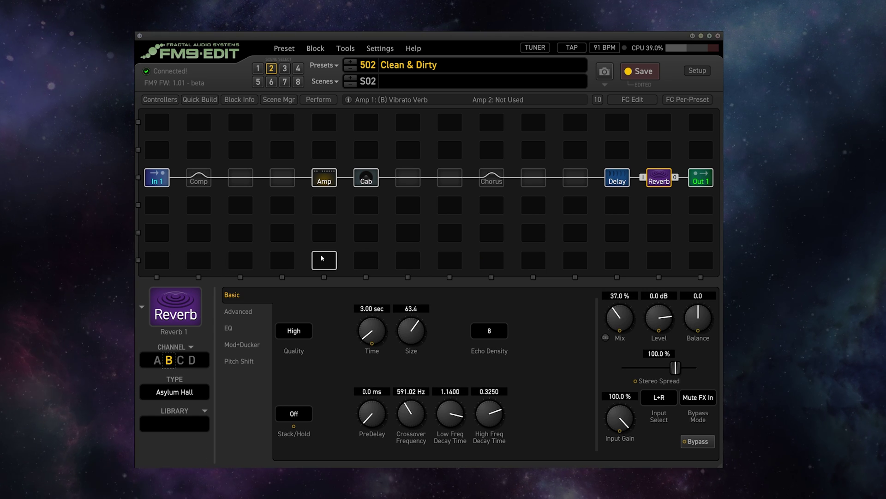
pyautogui.click(200, 99)
# Insert a Drive block after Comp and a Rotary block before Delay, then view the Drive's T808 OD settings
pyautogui.moveTo(189, 346); pyautogui.dragTo(241, 180)
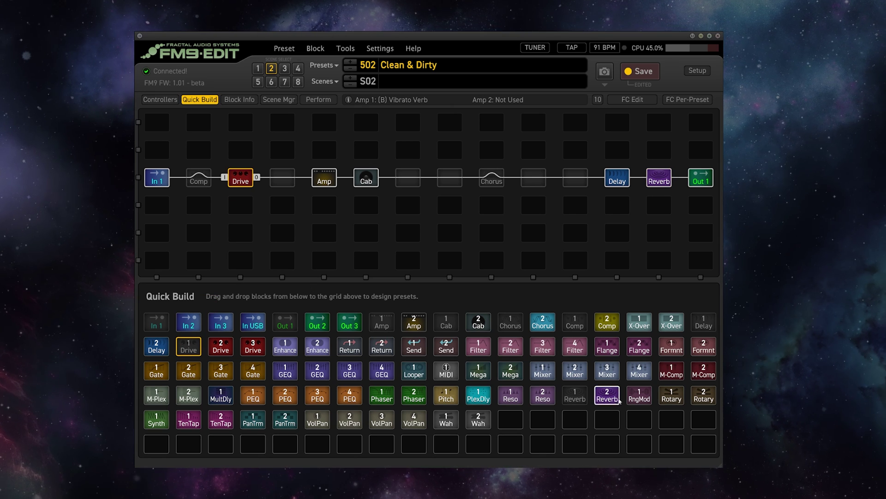
pyautogui.moveTo(671, 395); pyautogui.dragTo(576, 179)
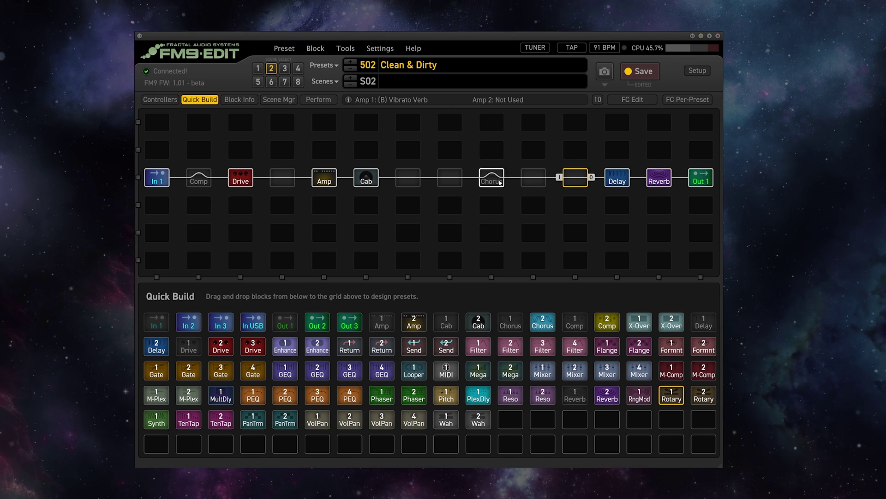
pyautogui.click(210, 101)
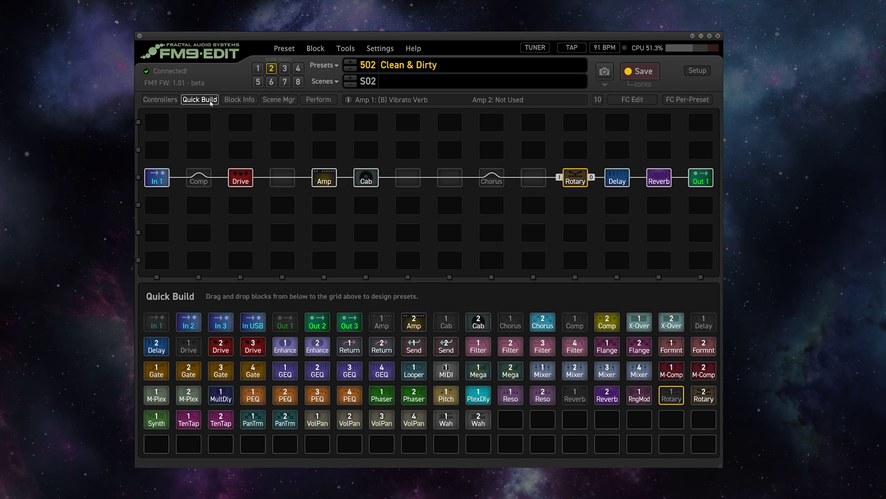
pyautogui.click(241, 179)
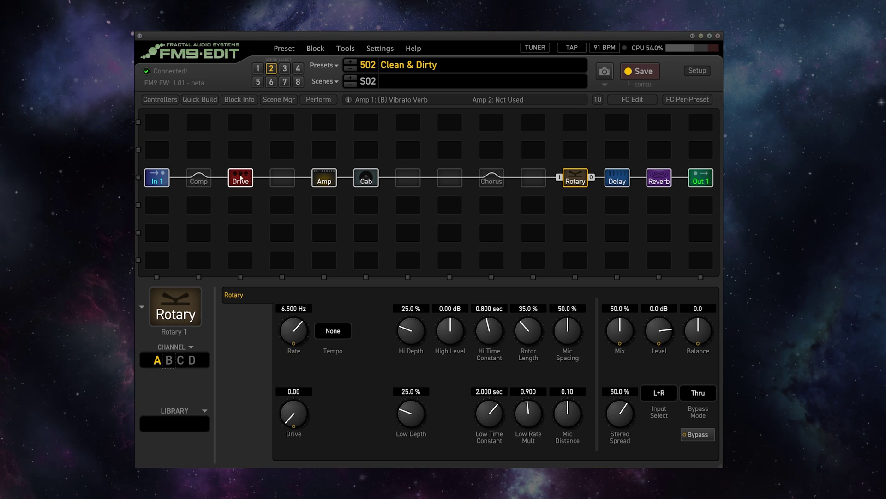
# Put Drive on channel B and load Classic Cruncher into Amp (59 Bassguy Jumped) and Cab (1x12 Deluxe Tweed Mix)
pyautogui.click(169, 364)
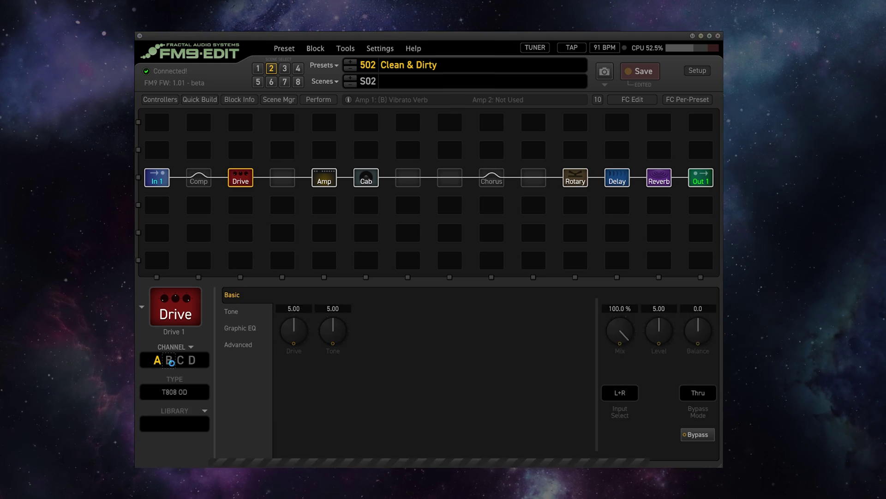
pyautogui.click(325, 183)
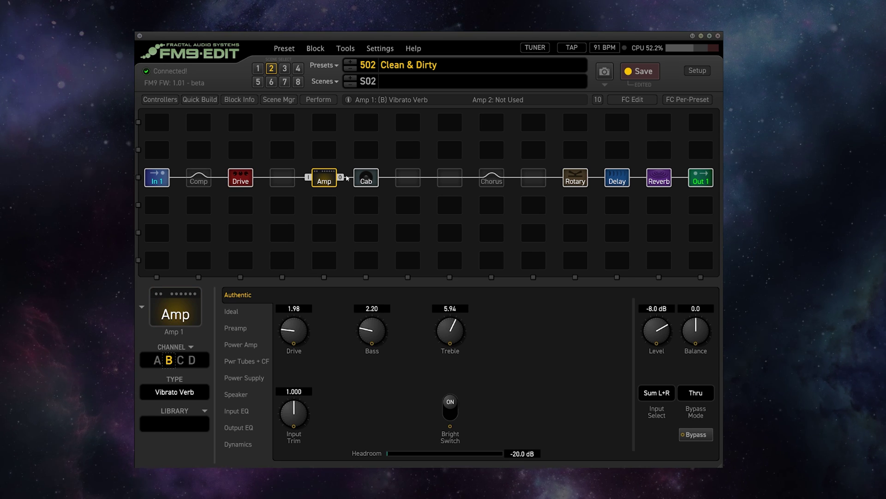
pyautogui.click(241, 183)
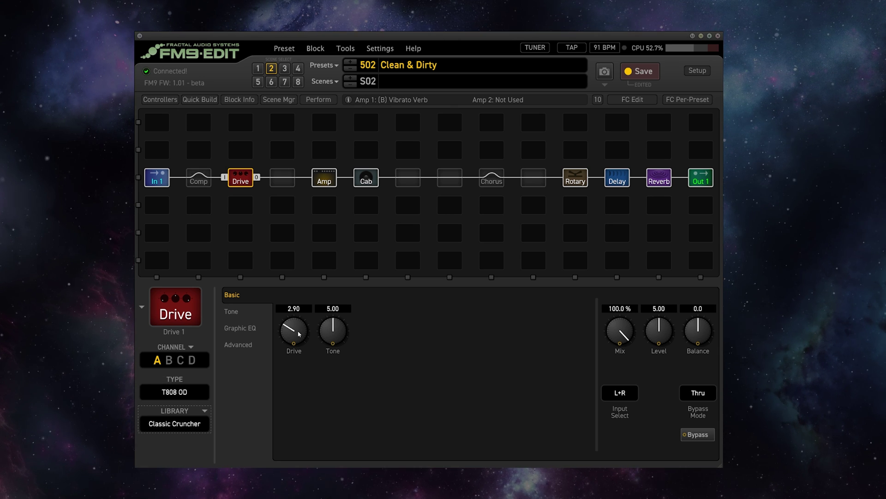
pyautogui.click(326, 180)
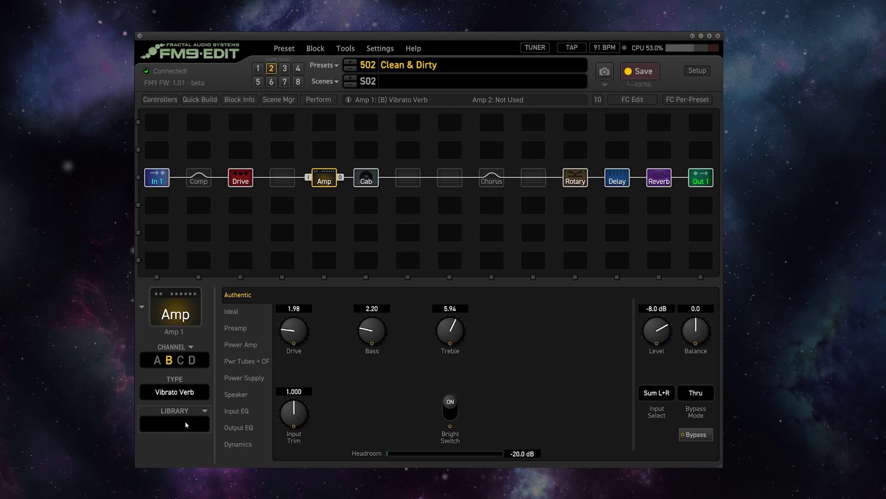
pyautogui.click(179, 440)
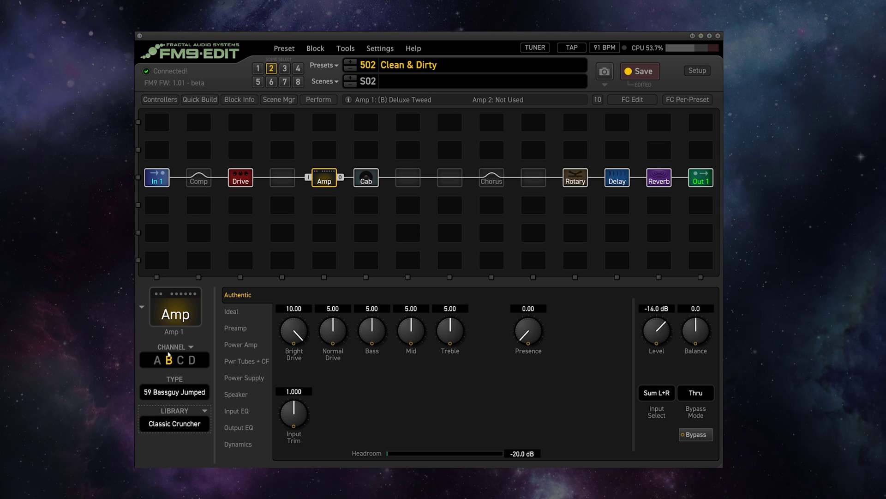
pyautogui.click(366, 179)
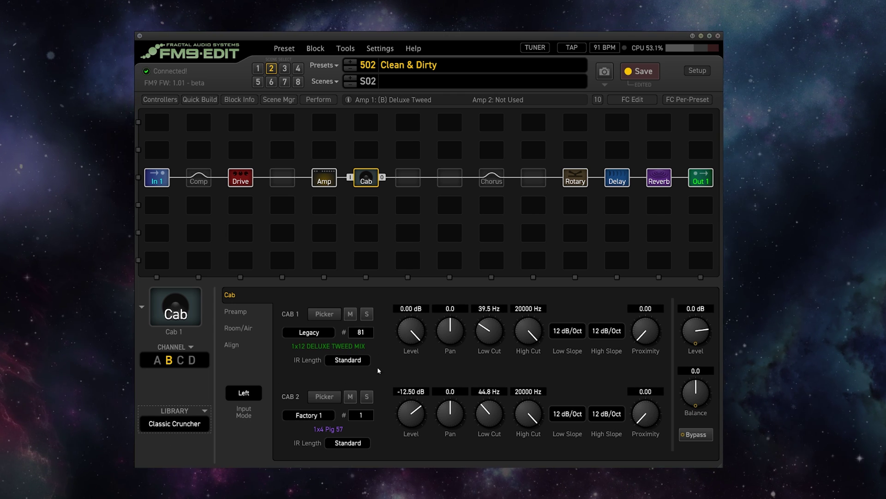
pyautogui.click(576, 183)
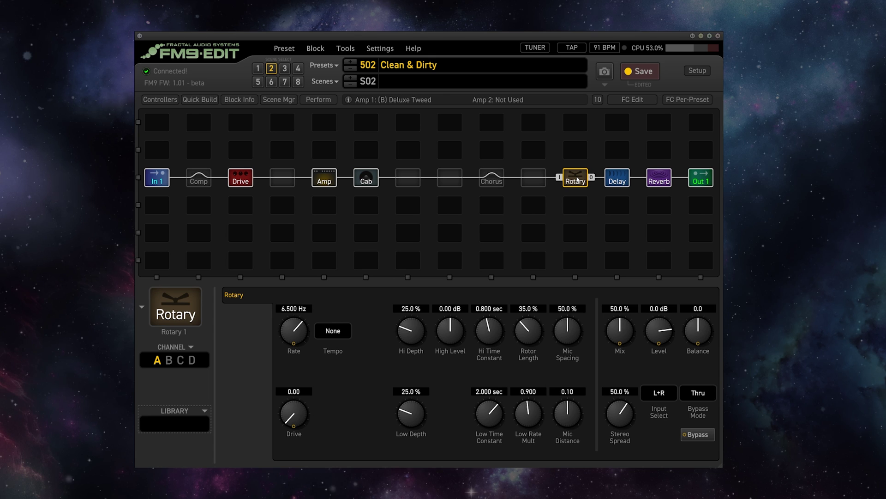
# Load Classic Cruncher into the Rotary and Reverb, making the reverb Ambience at 1.10 sec, 20% mix
pyautogui.click(176, 421)
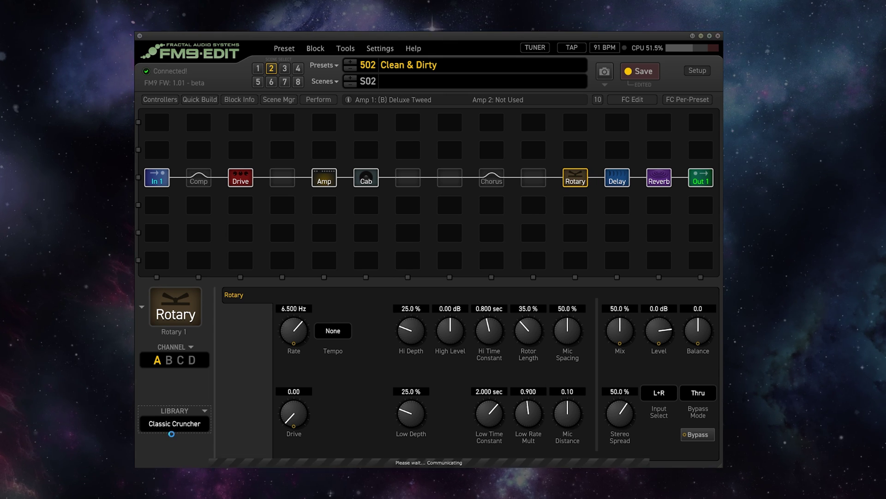
pyautogui.click(621, 181)
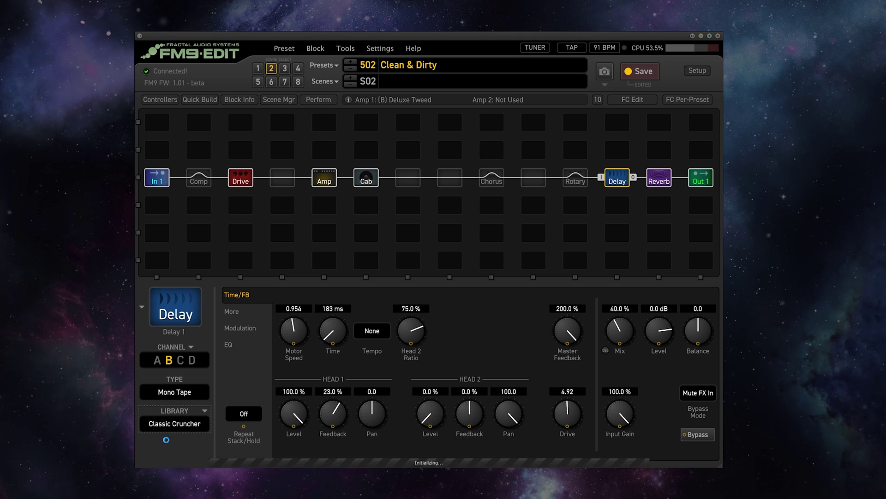
pyautogui.click(661, 182)
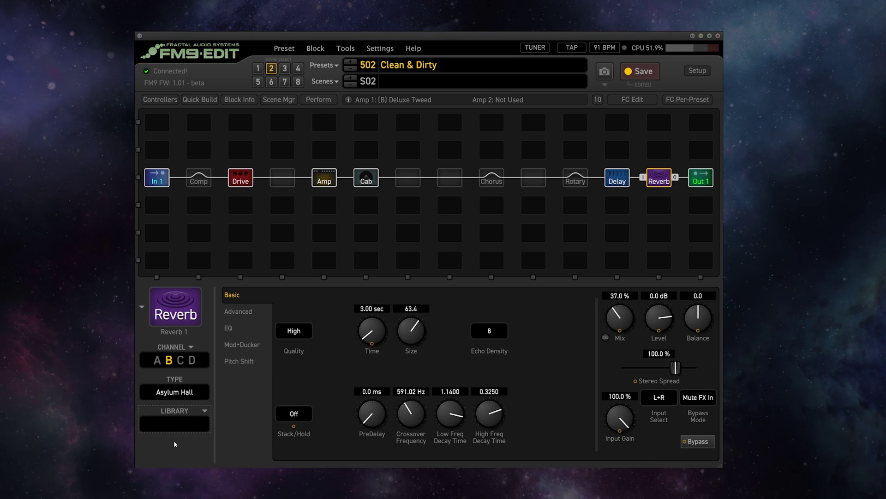
pyautogui.click(178, 422)
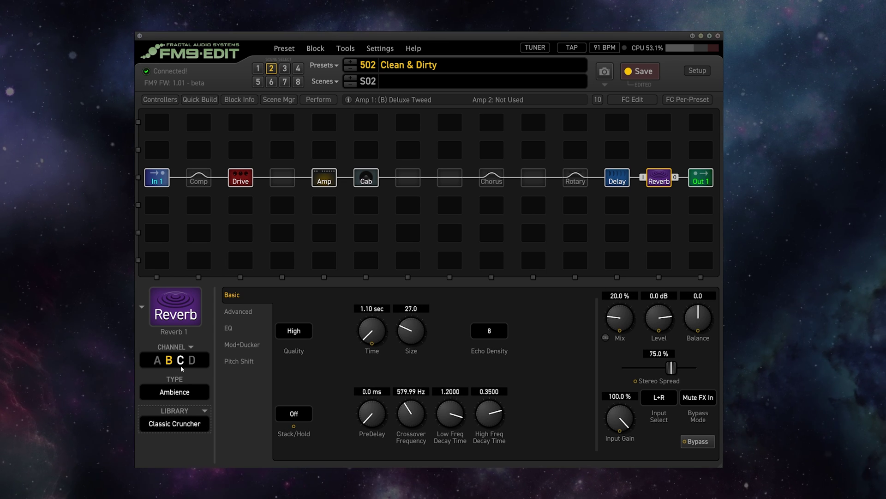
# Rename scene 2 to 'Dirty'
pyautogui.click(415, 81)
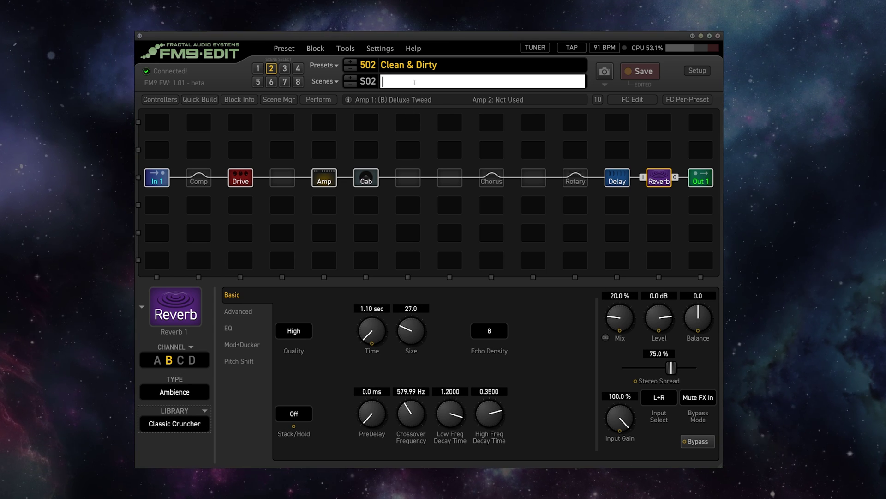
pyautogui.write('Dirty')
pyautogui.press('Return')
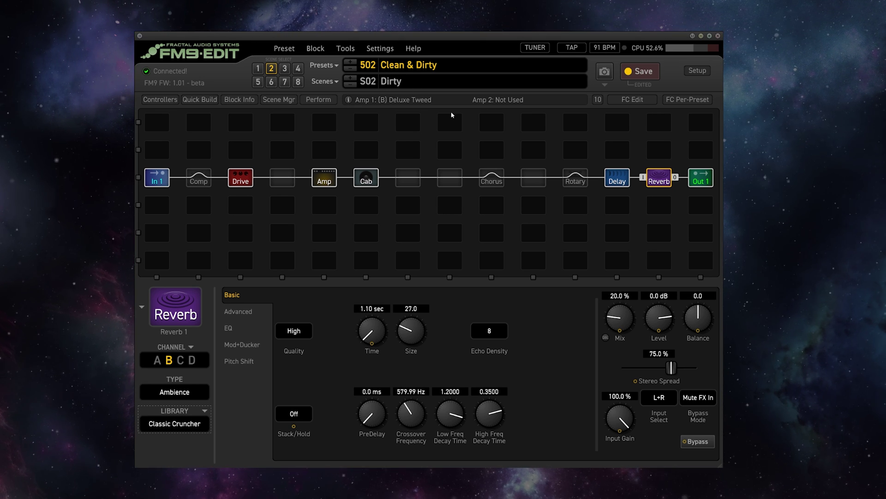
# Review the Drive, Amp, Cab, Delay, Reverb and Rotary settings, then return to the preset overview
pyautogui.click(240, 179)
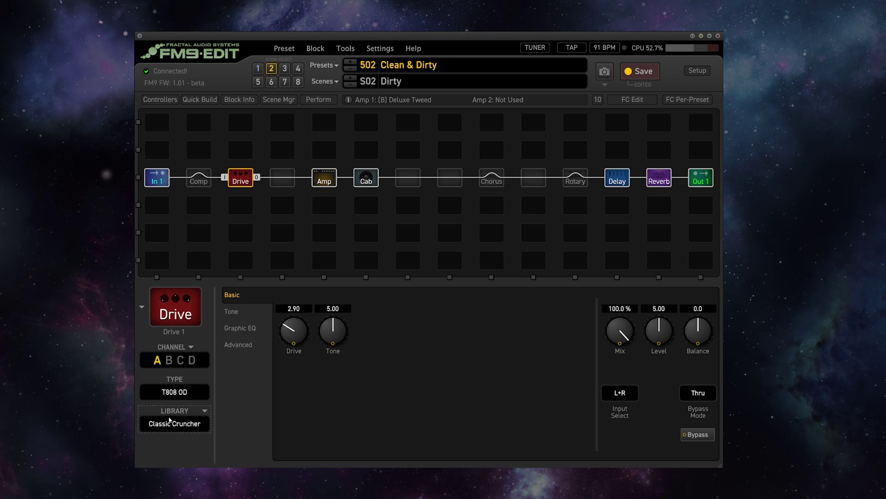
pyautogui.press('Right')
pyautogui.press('Right')
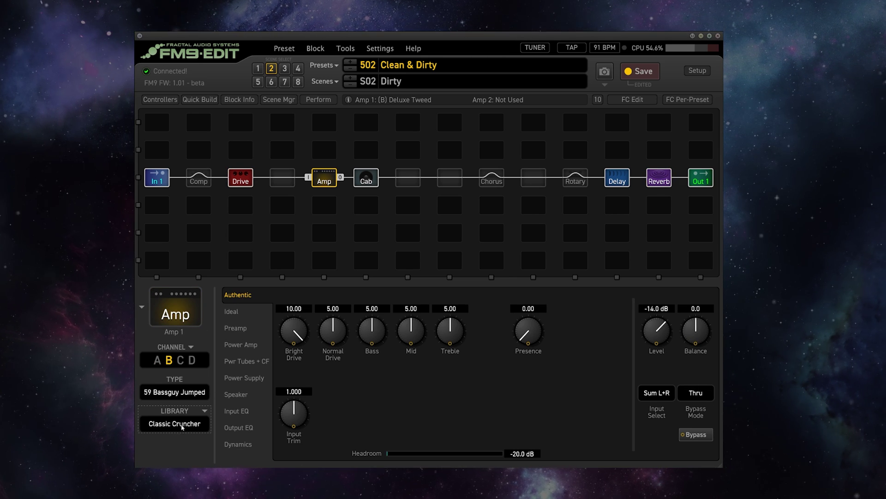
pyautogui.press('Right')
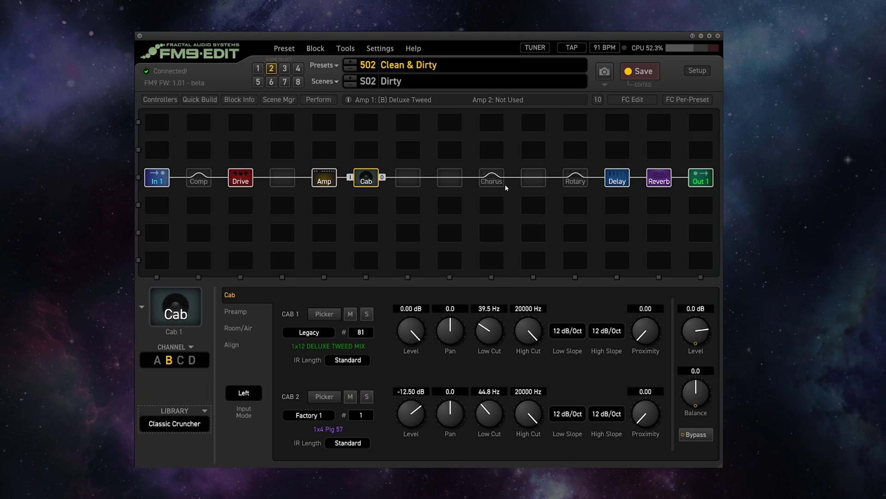
pyautogui.click(610, 183)
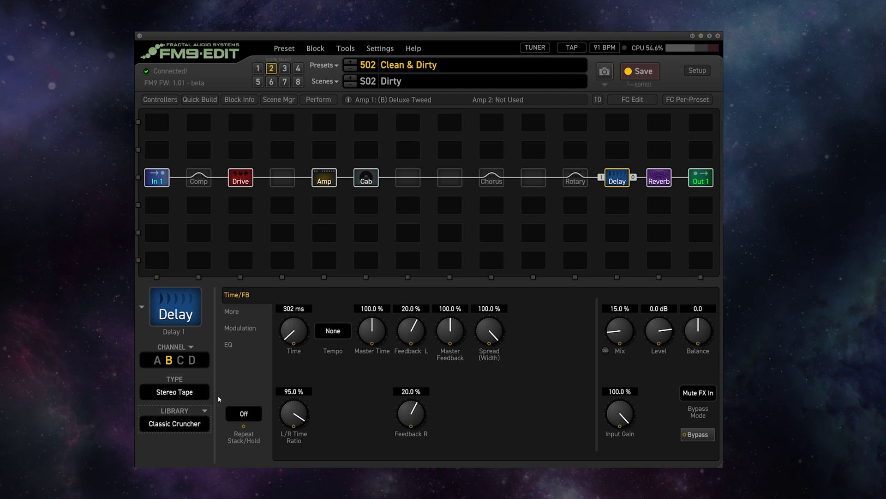
pyautogui.press('Right')
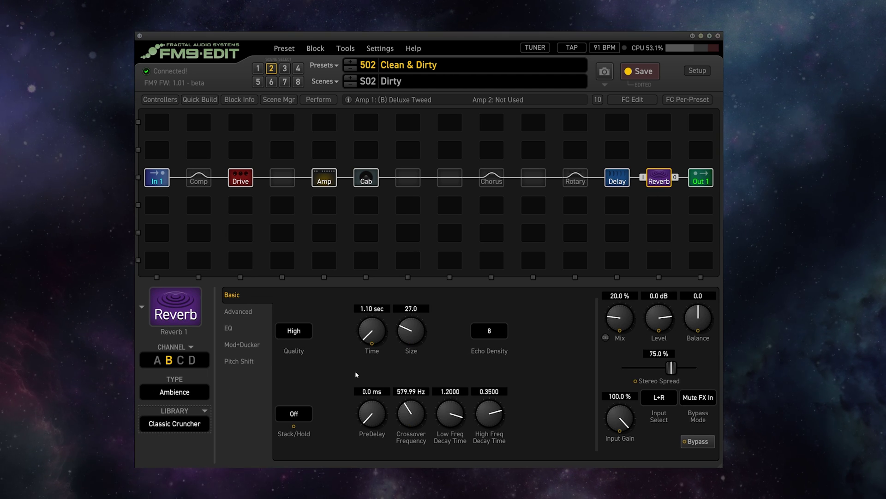
pyautogui.click(574, 185)
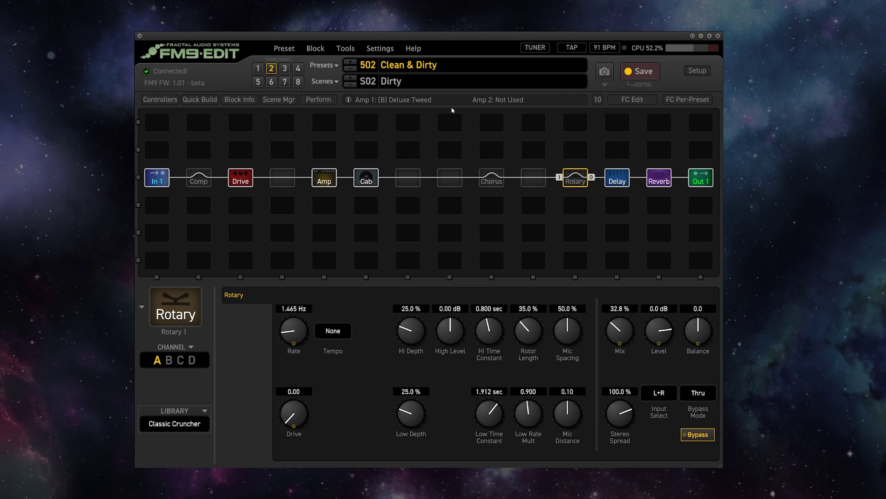
pyautogui.click(352, 88)
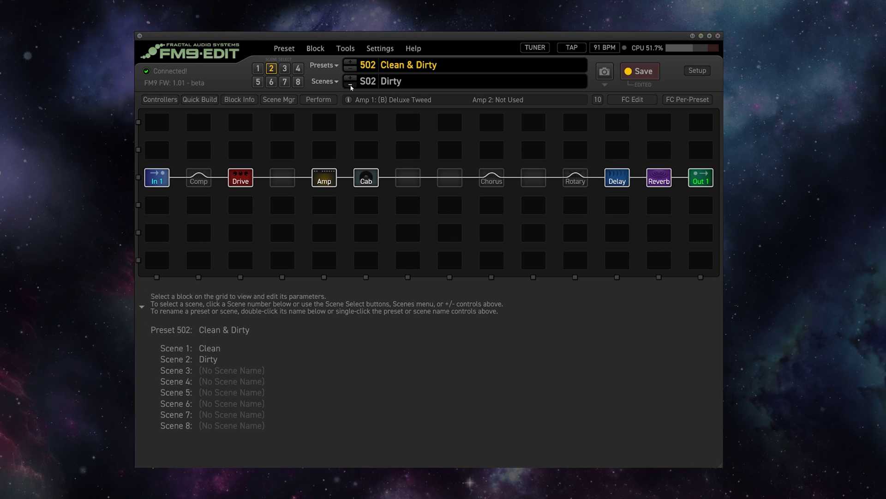
pyautogui.click(351, 86)
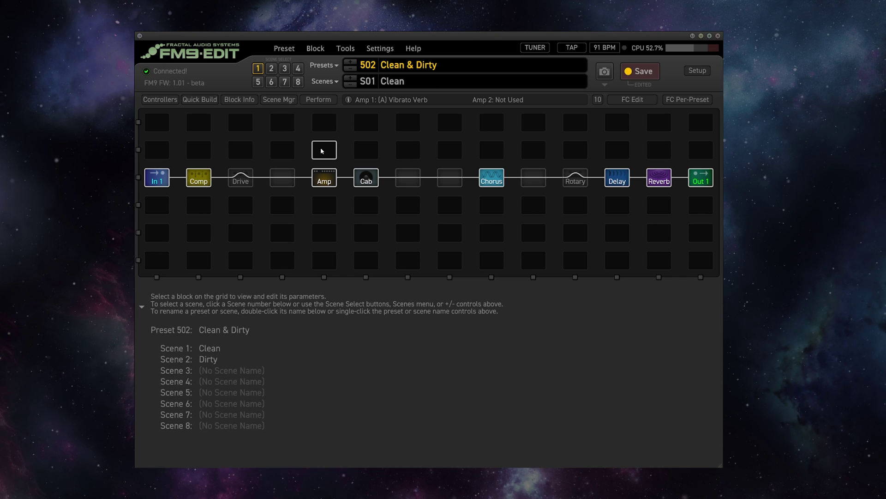
pyautogui.click(239, 100)
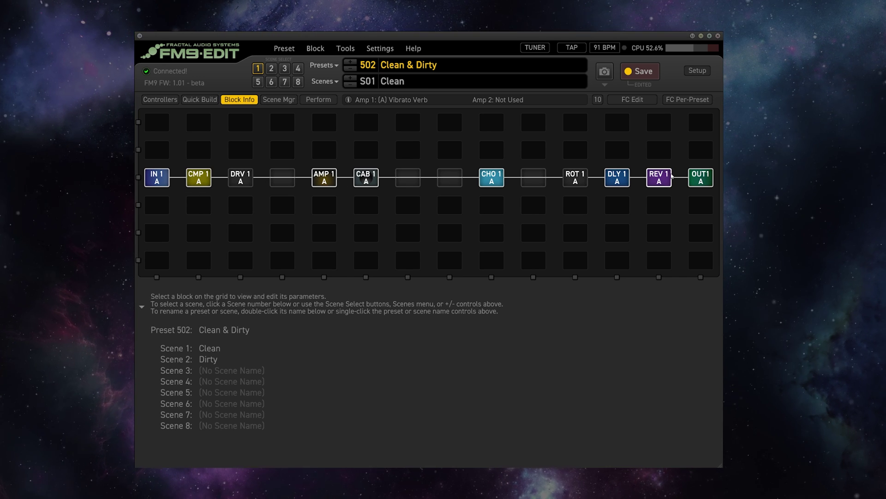
pyautogui.click(248, 103)
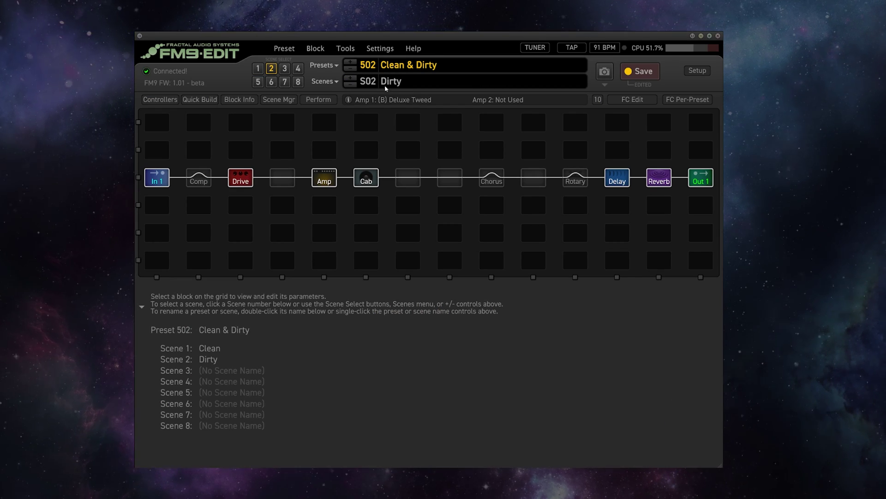
pyautogui.click(239, 101)
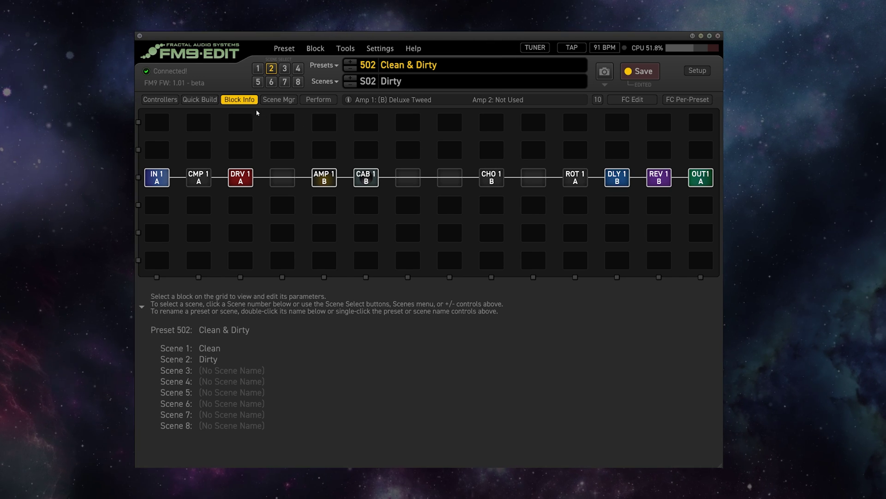
# Restore normal block labels and bring up the Amp block's Vibrato Verb settings
pyautogui.click(357, 131)
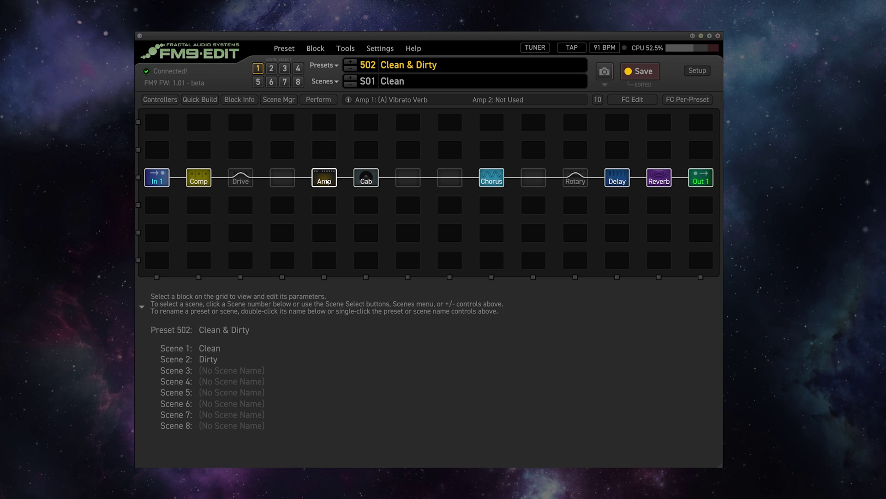
pyautogui.click(327, 182)
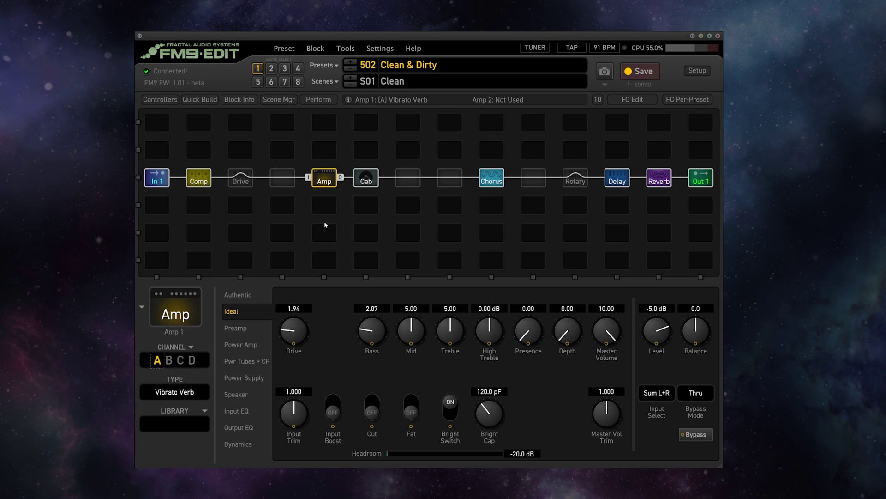
# Add a trial Amp 2 below Amp 1, compare and delete it, then save the preset to the FM9
pyautogui.click(329, 207)
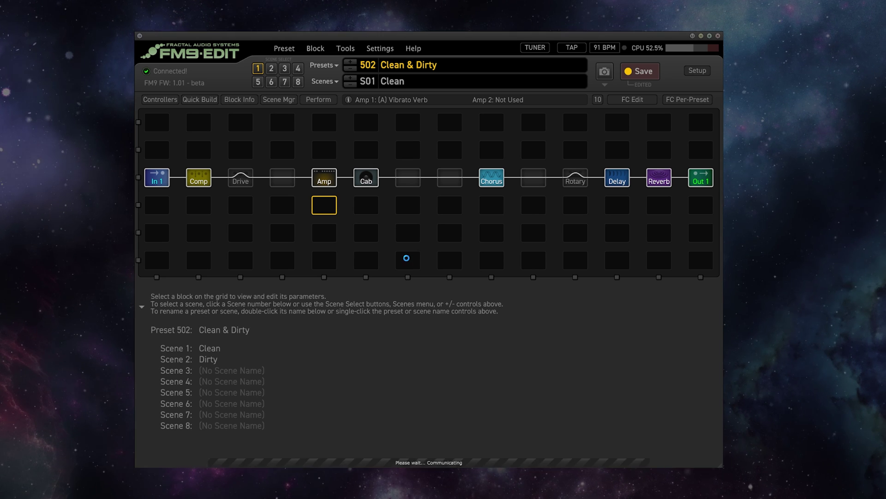
pyautogui.click(323, 208)
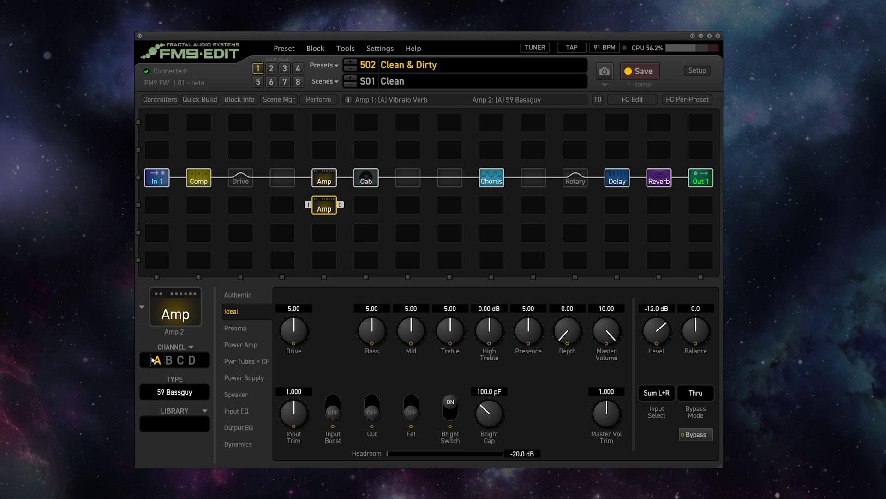
pyautogui.click(329, 180)
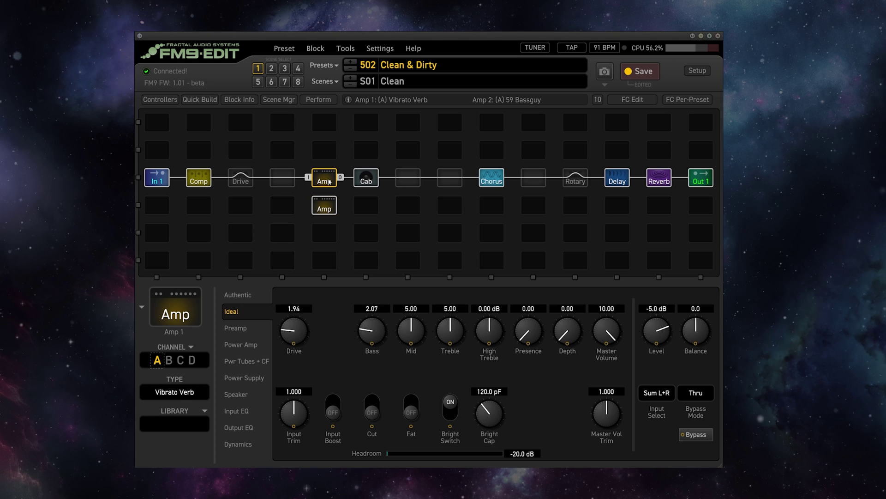
pyautogui.click(323, 208)
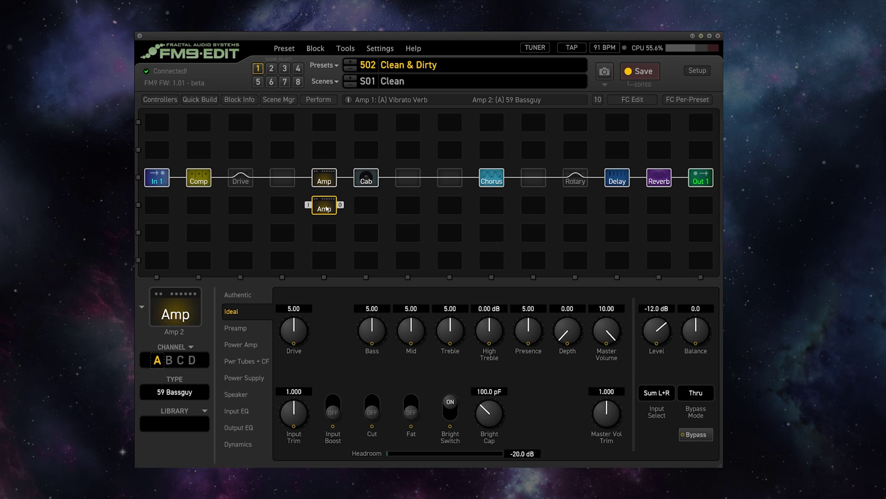
pyautogui.press('Delete')
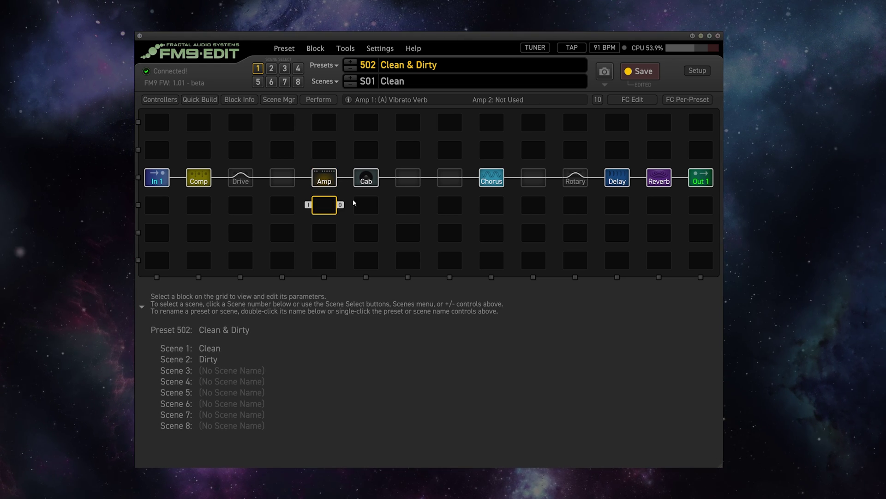
pyautogui.click(644, 73)
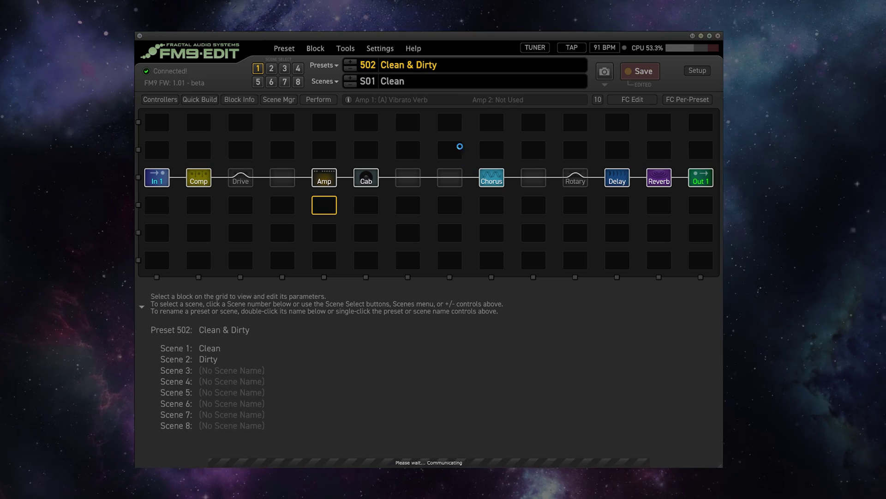